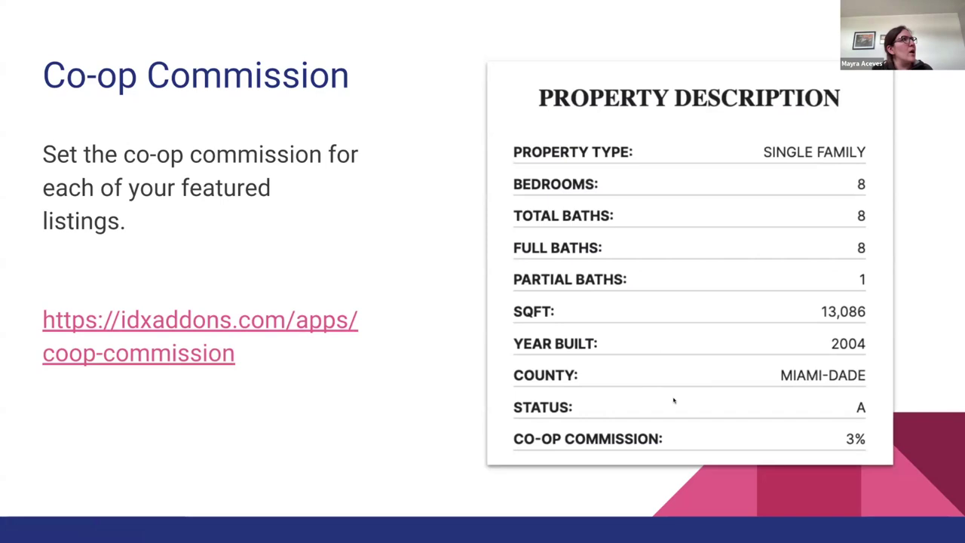
Advance the presentation to the Live Demo slide and exit slideshow mode to the editor
key("Right")
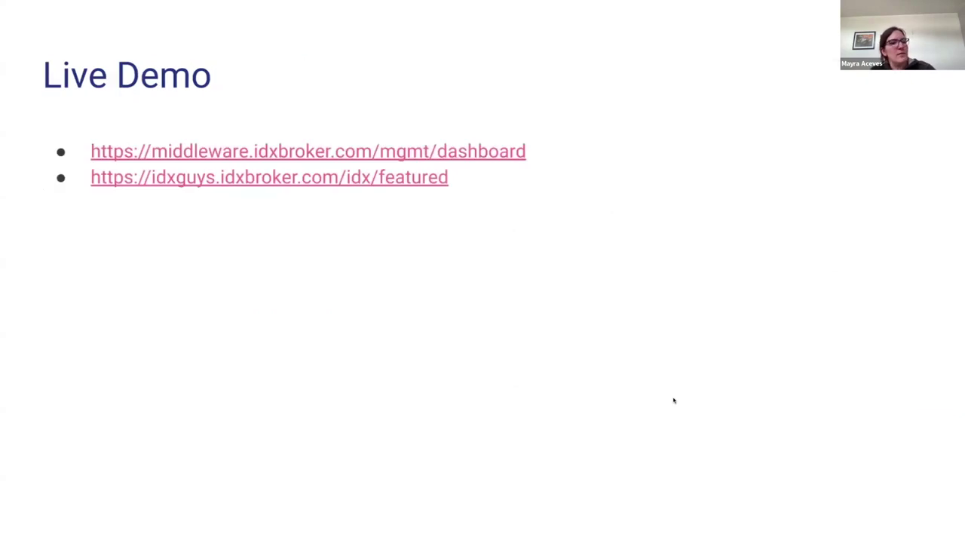
key("Escape")
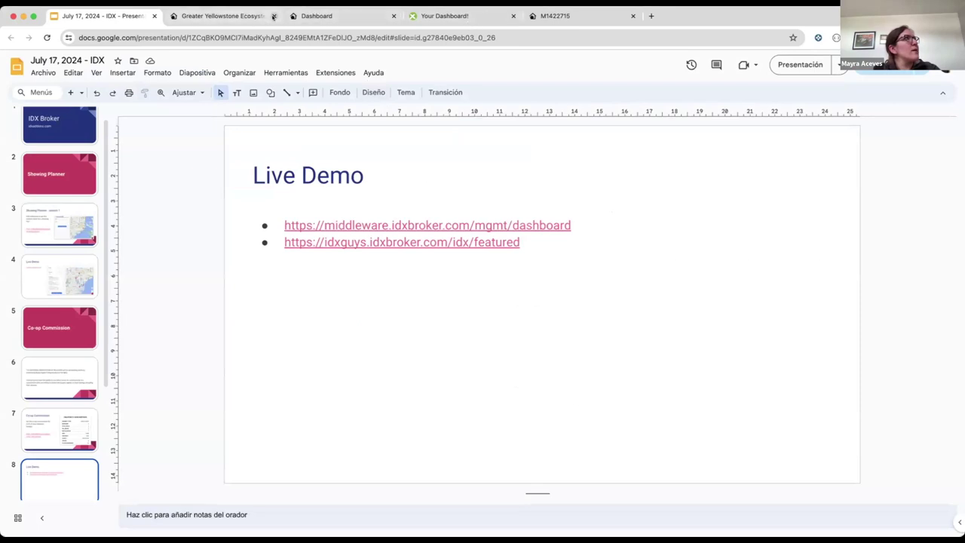
Search the IDXAddons apps for 'co-op' and review the Co-op Commission listings table
left_click(273, 16)
left_click(234, 16)
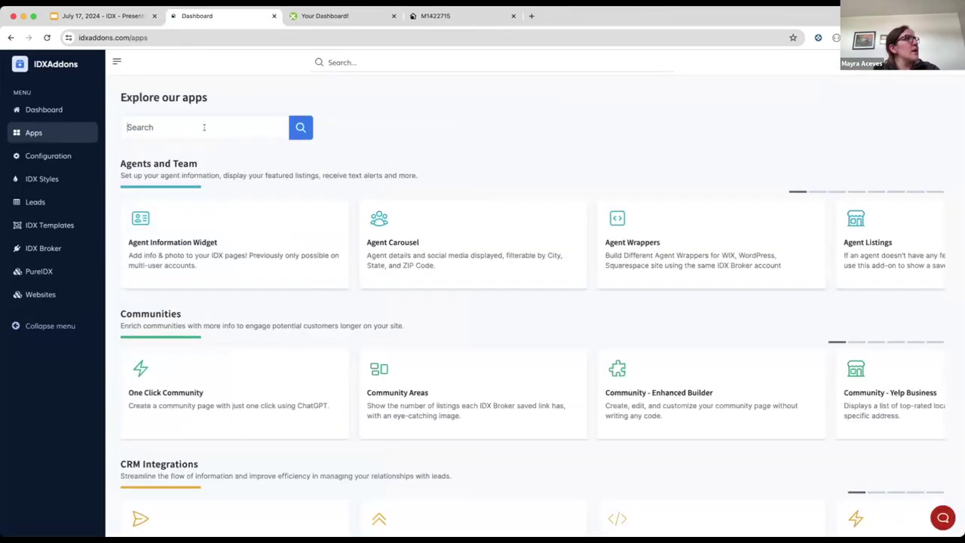
left_click(205, 127)
type("co")
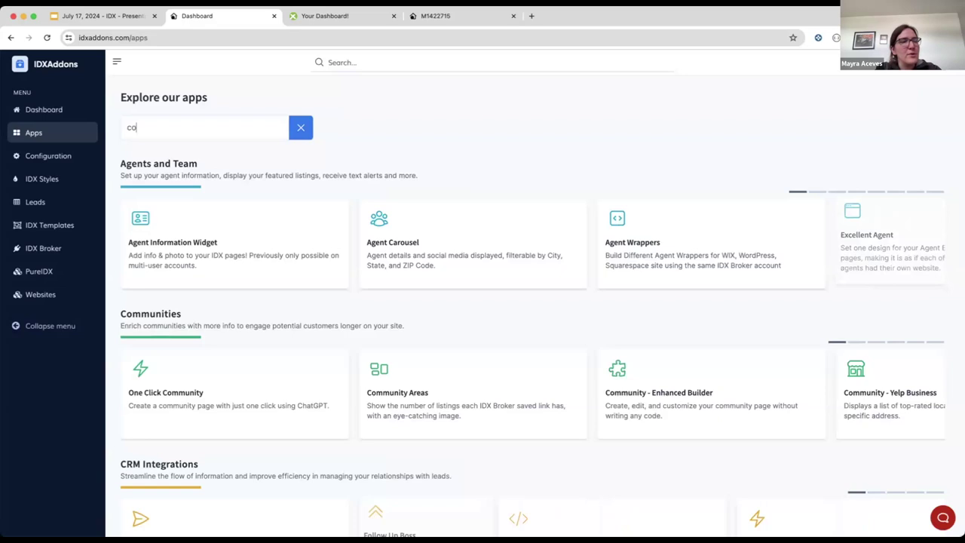
type("-o")
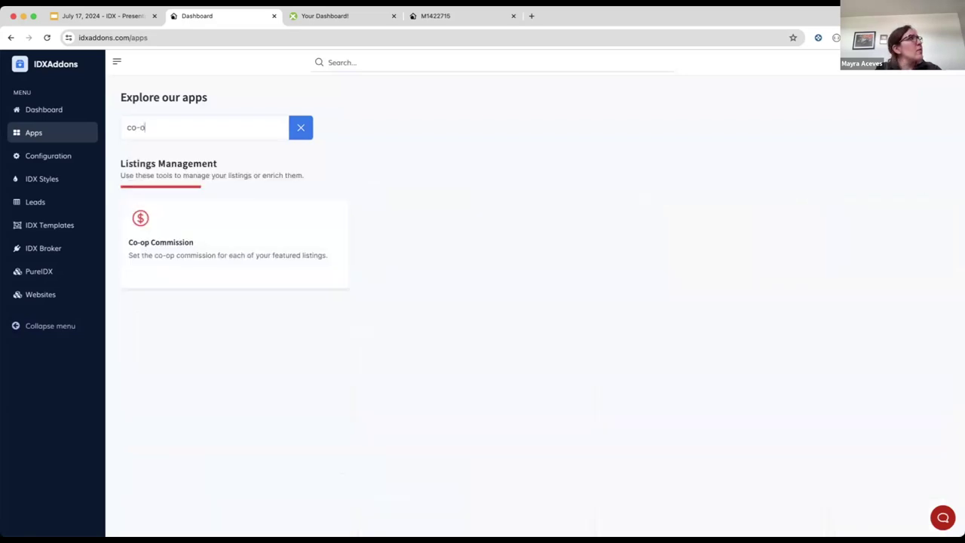
left_click(256, 235)
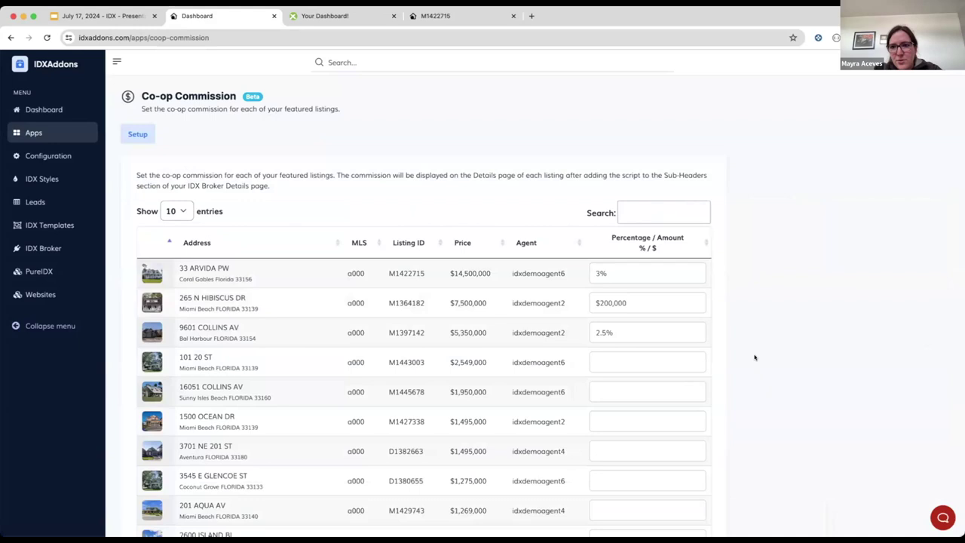
scroll(775, 400, "down", 4)
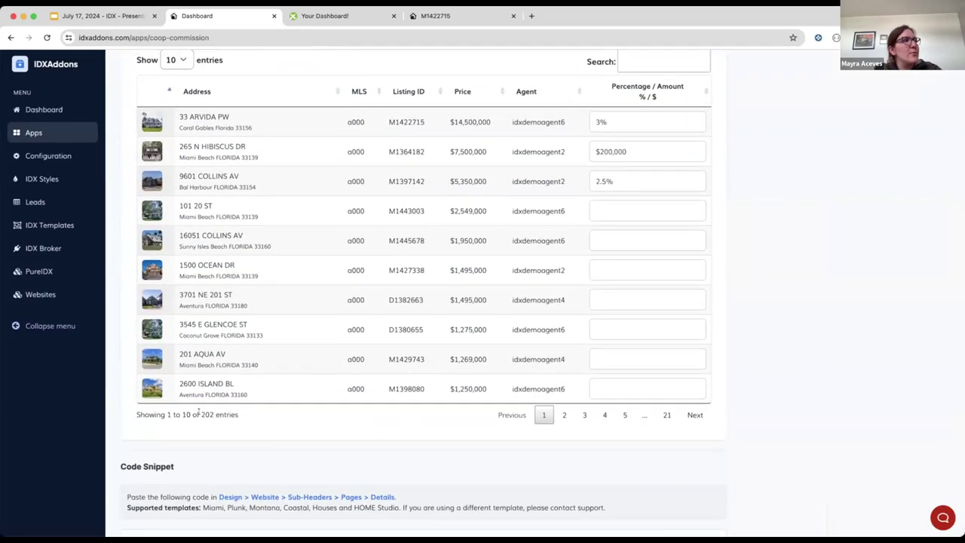
scroll(491, 382, "up", 3)
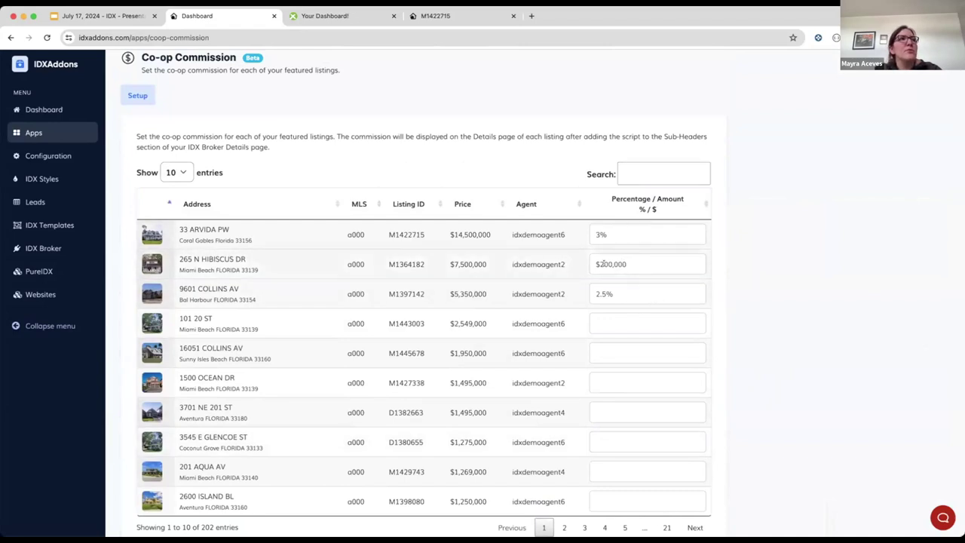
scroll(304, 263, "down", 2)
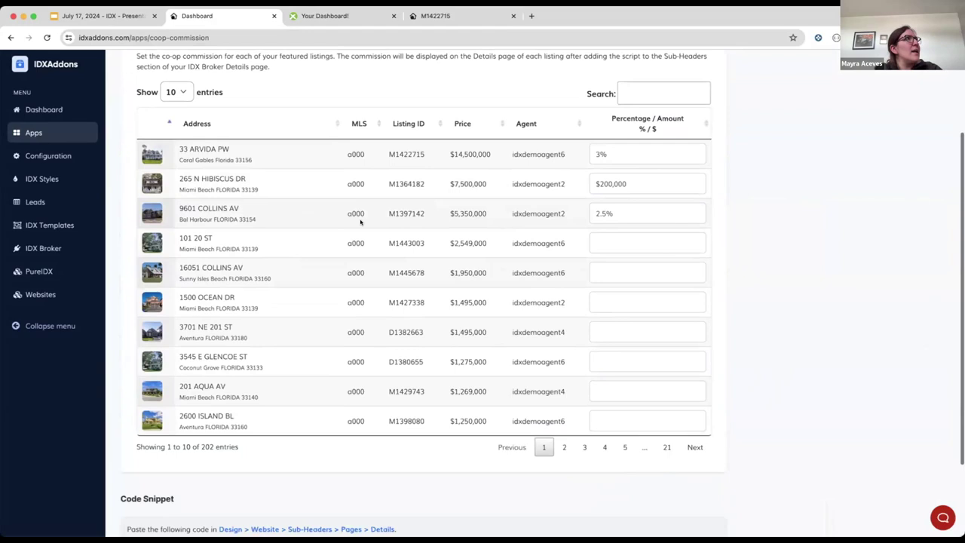
left_click(434, 16)
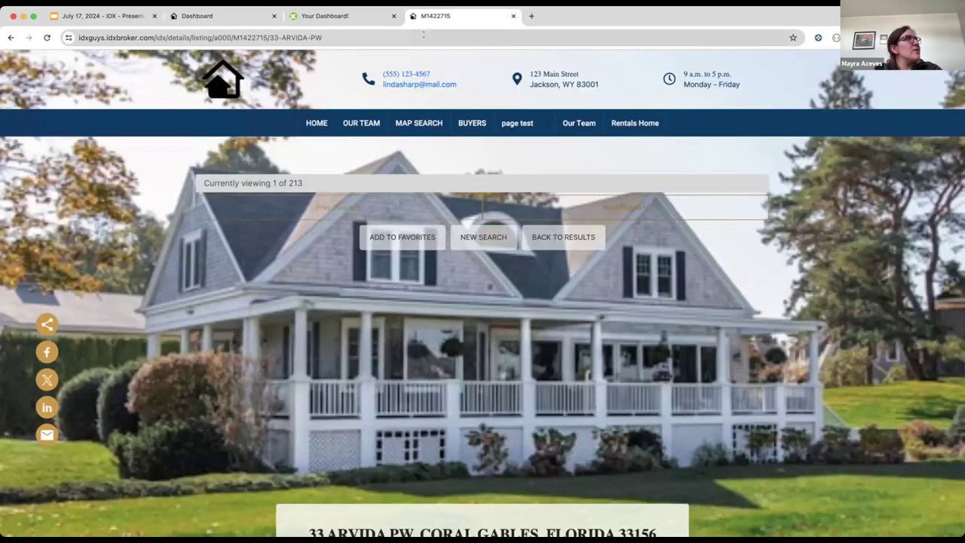
scroll(464, 194, "down", 2)
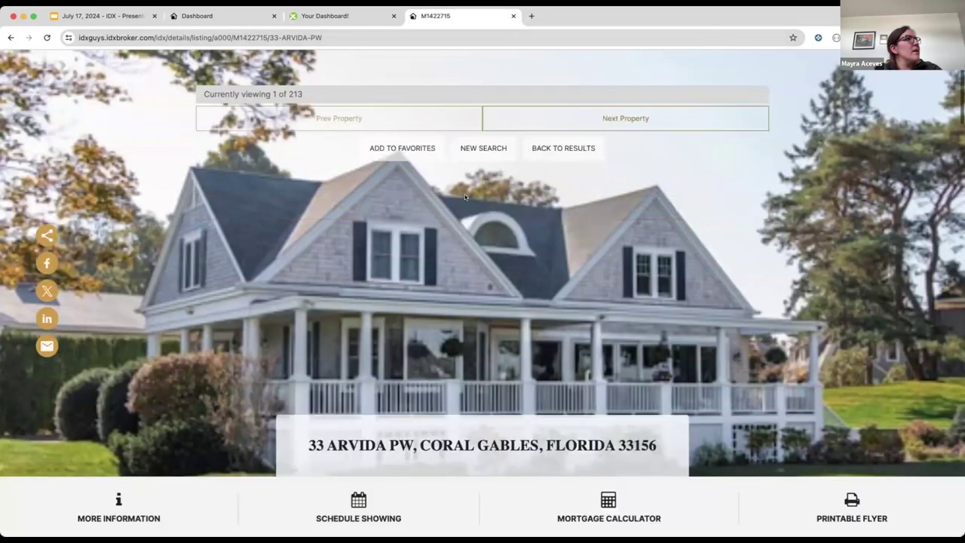
scroll(464, 194, "down", 2)
scroll(220, 417, "down", 2)
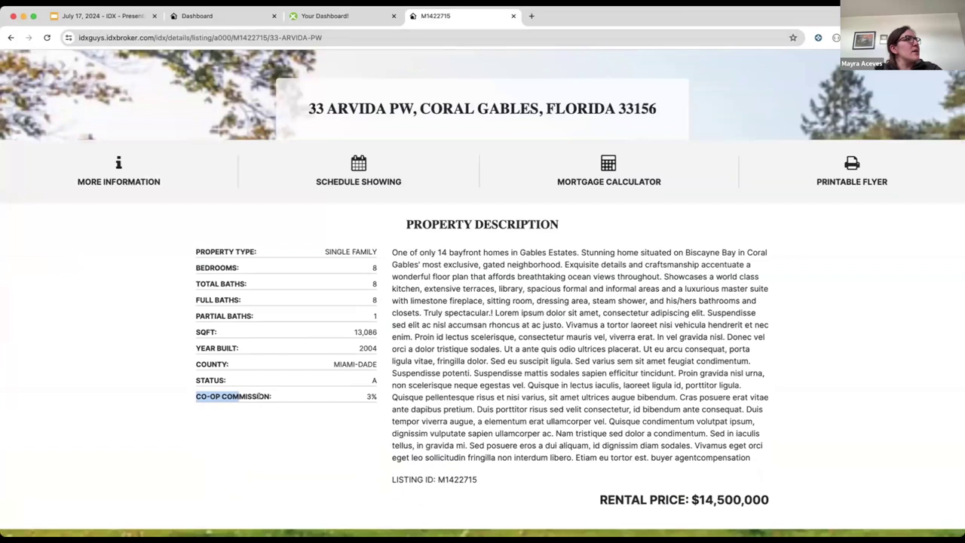
left_click_drag(195, 396, 378, 397)
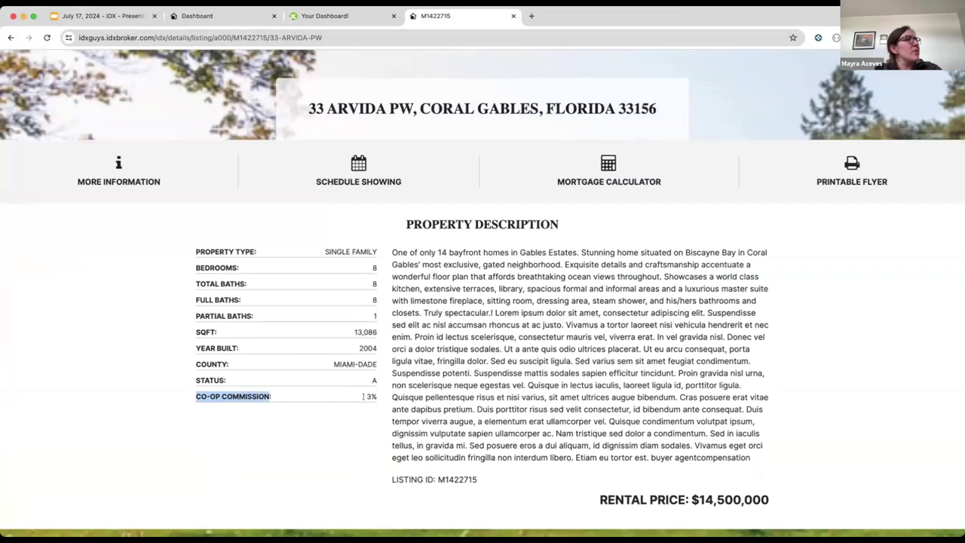
left_click(238, 18)
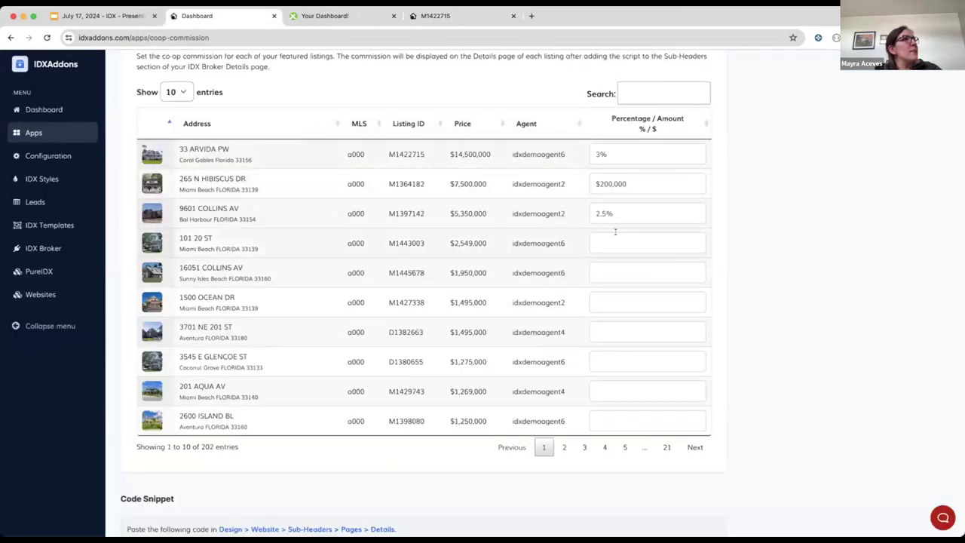
scroll(608, 247, "down", 1)
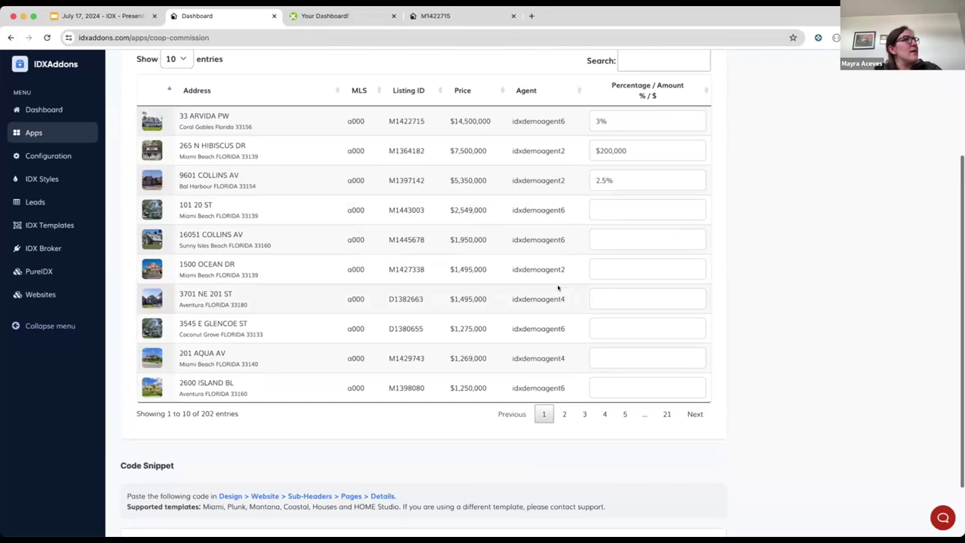
scroll(559, 287, "down", 2)
scroll(558, 287, "up", 1)
scroll(558, 288, "up", 2)
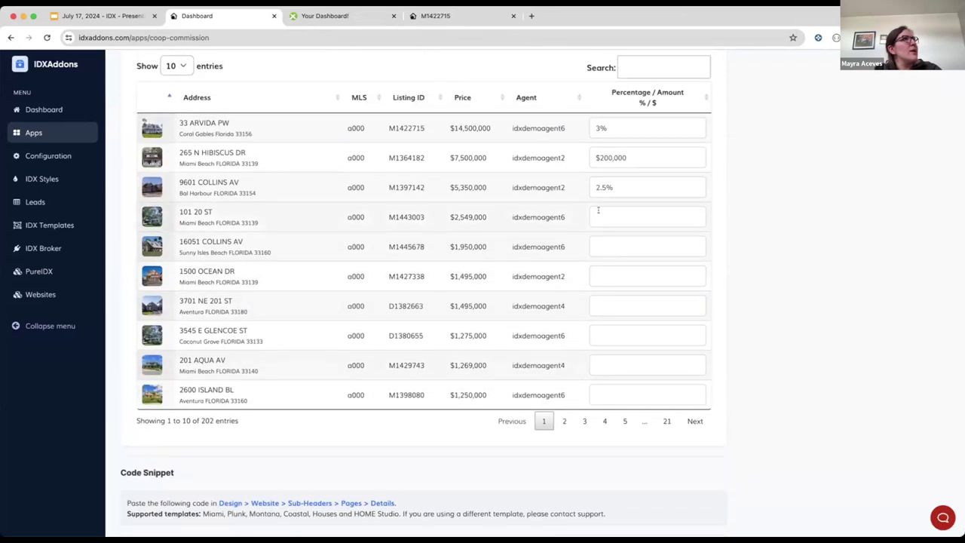
Change the 33 ARVIDA PW co-op commission from 3% to 2.5% and save it
left_click(598, 128)
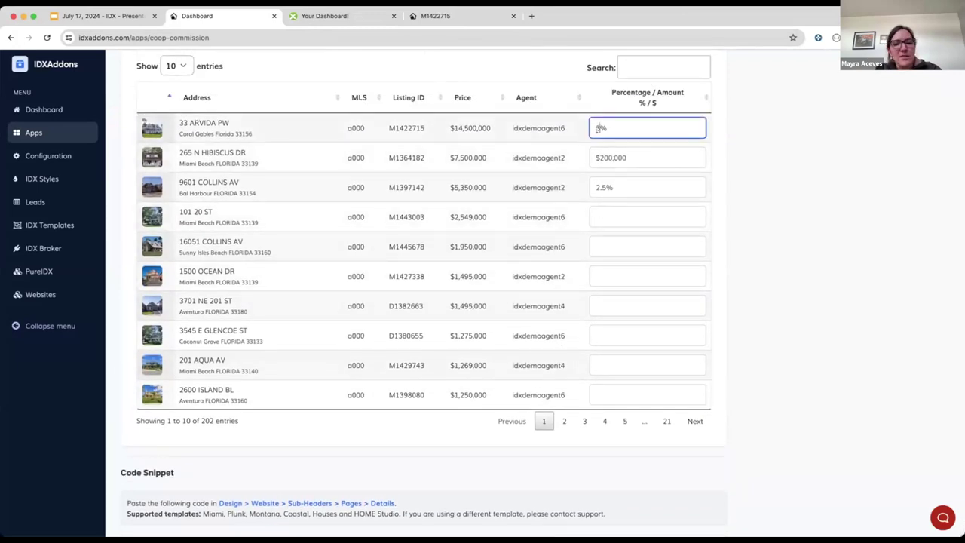
key("BackSpace")
type("2.5")
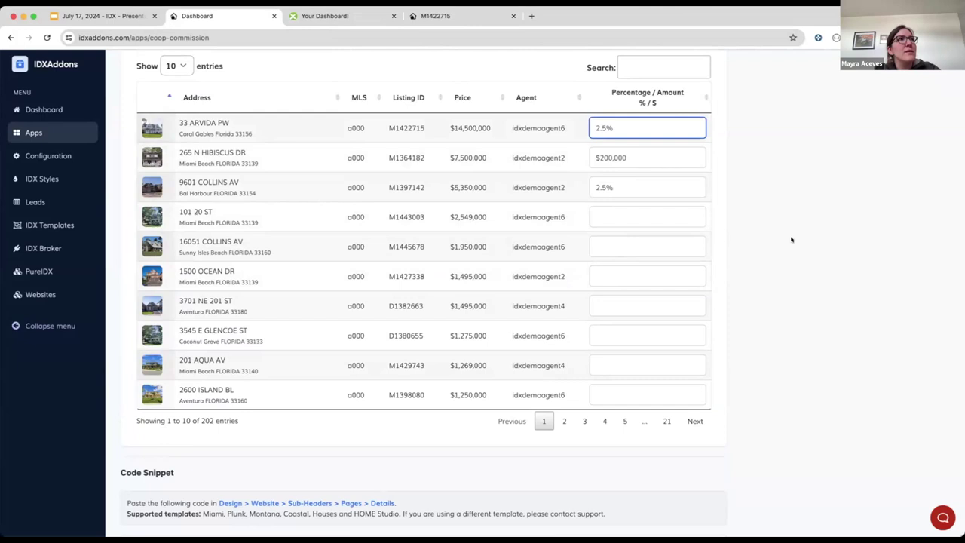
left_click(792, 240)
left_click(484, 311)
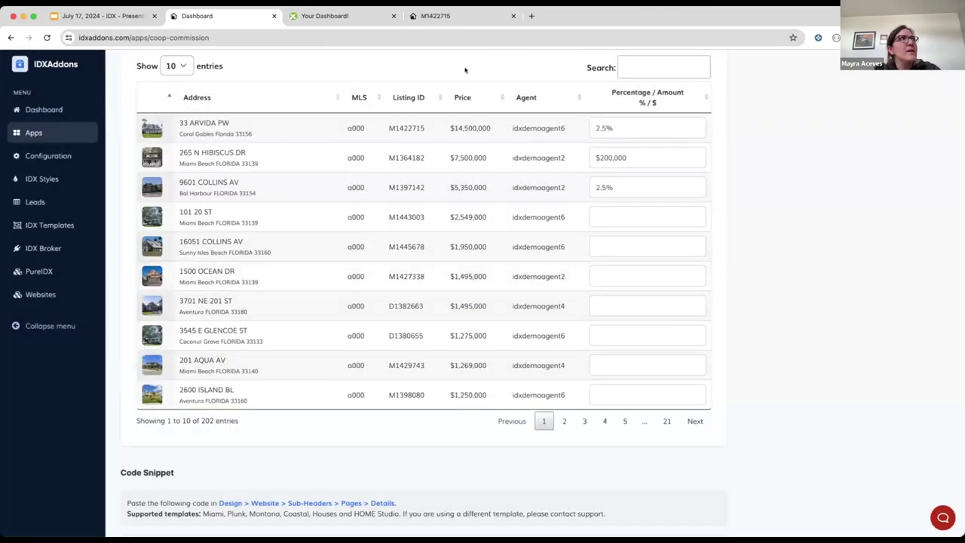
left_click(448, 17)
key("super+r")
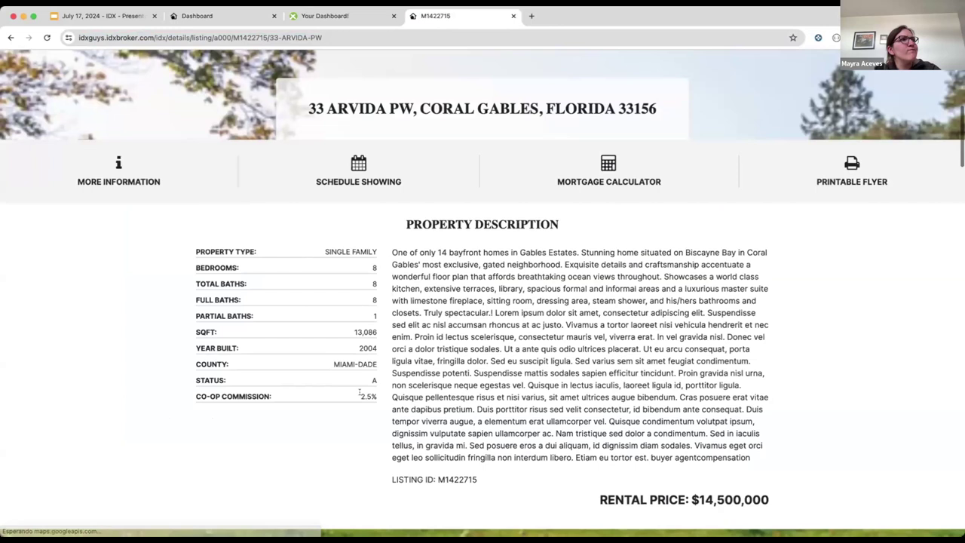
left_click_drag(361, 396, 376, 397)
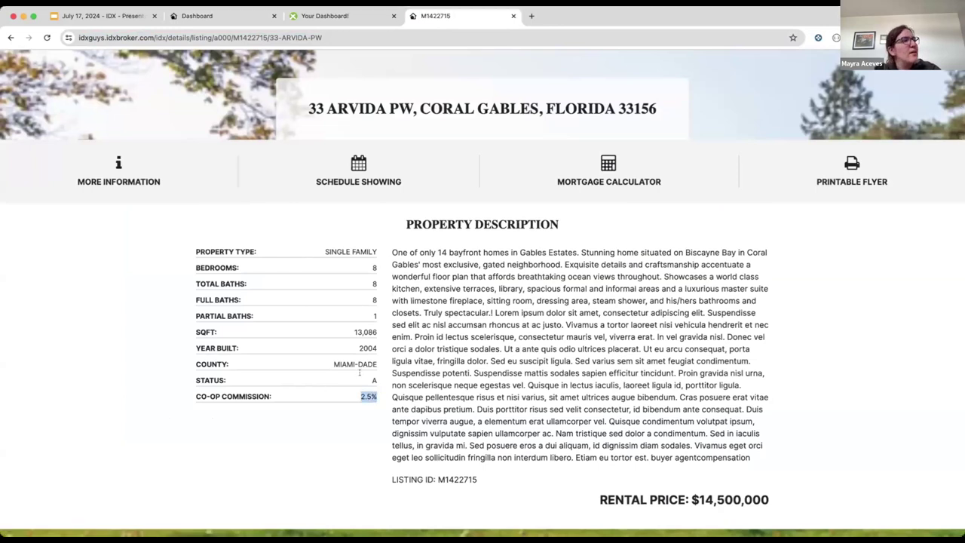
scroll(362, 339, "up", 2)
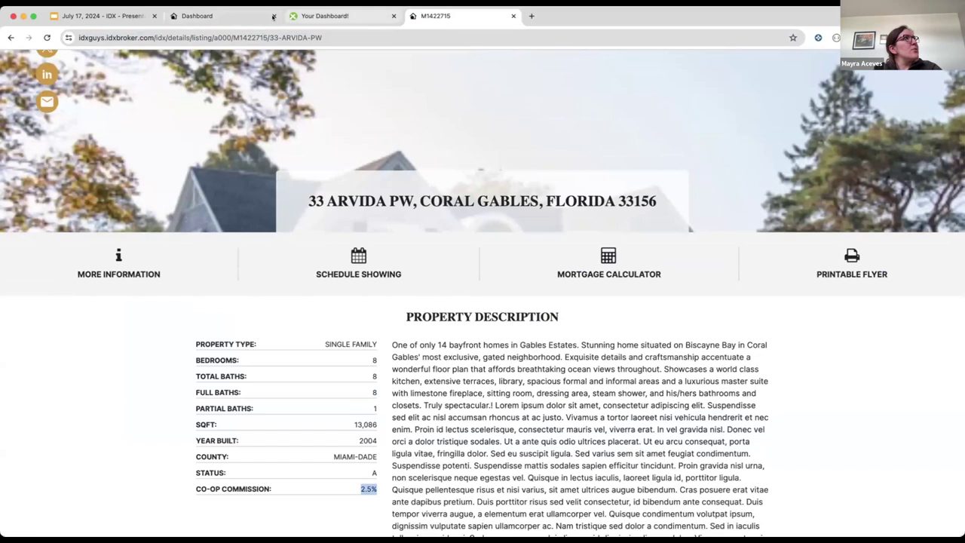
Return to the Co-op Commission page and select the entire Code Snippet script
left_click(230, 13)
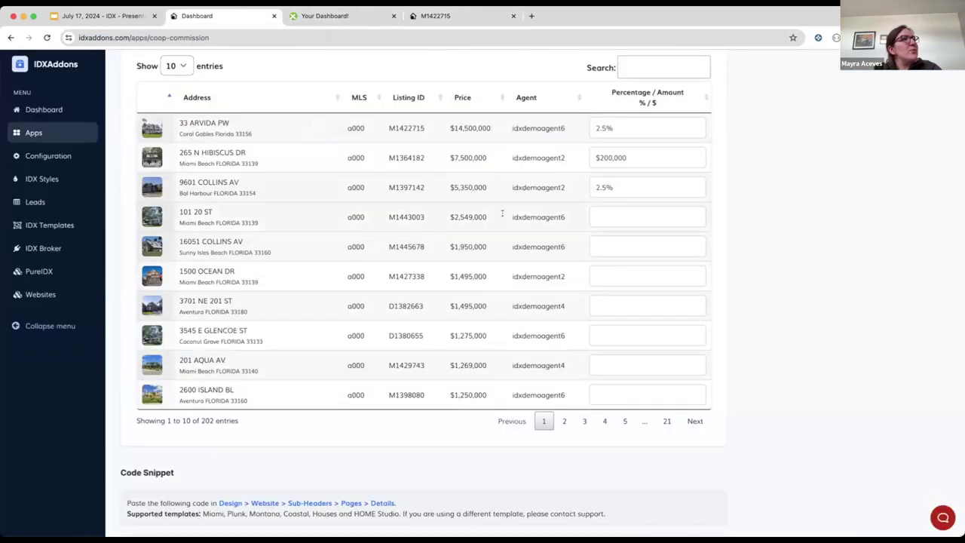
scroll(762, 294, "up", 2)
scroll(779, 337, "up", 1)
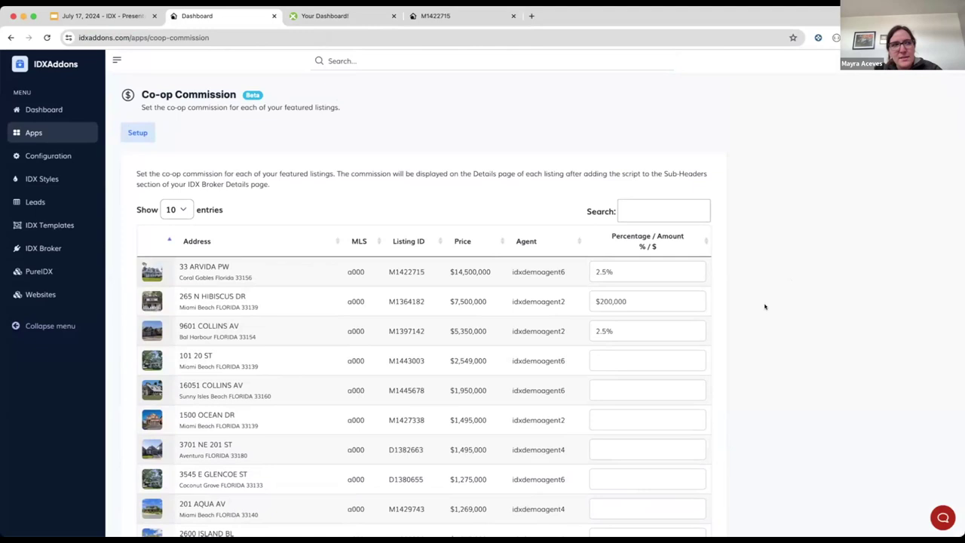
scroll(765, 306, "down", 1)
scroll(771, 389, "down", 2)
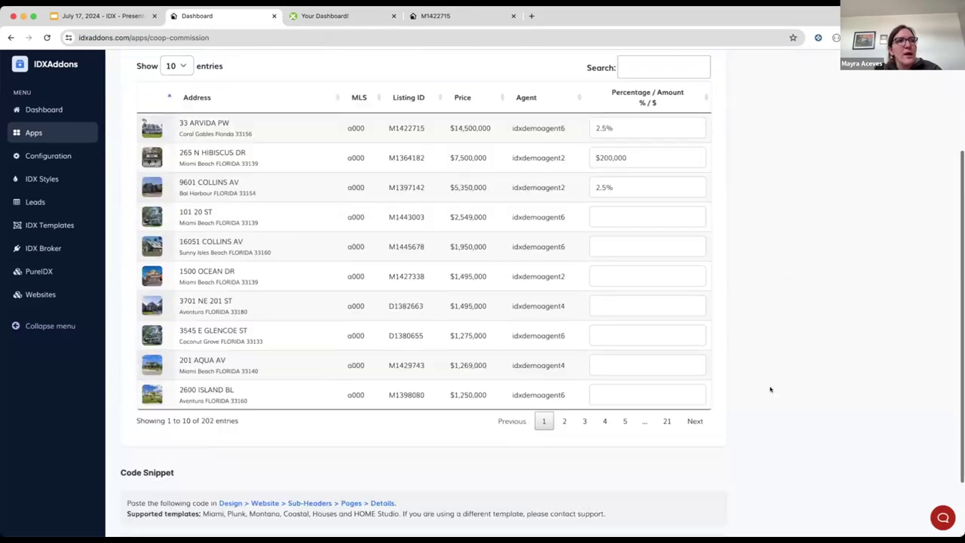
scroll(789, 345, "up", 1)
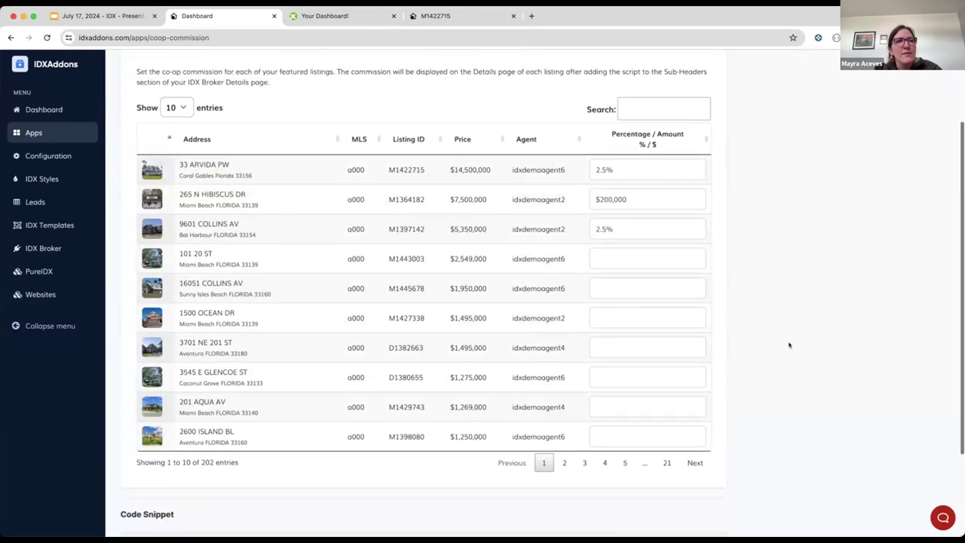
scroll(790, 345, "up", 1)
scroll(791, 316, "up", 1)
scroll(791, 303, "down", 2)
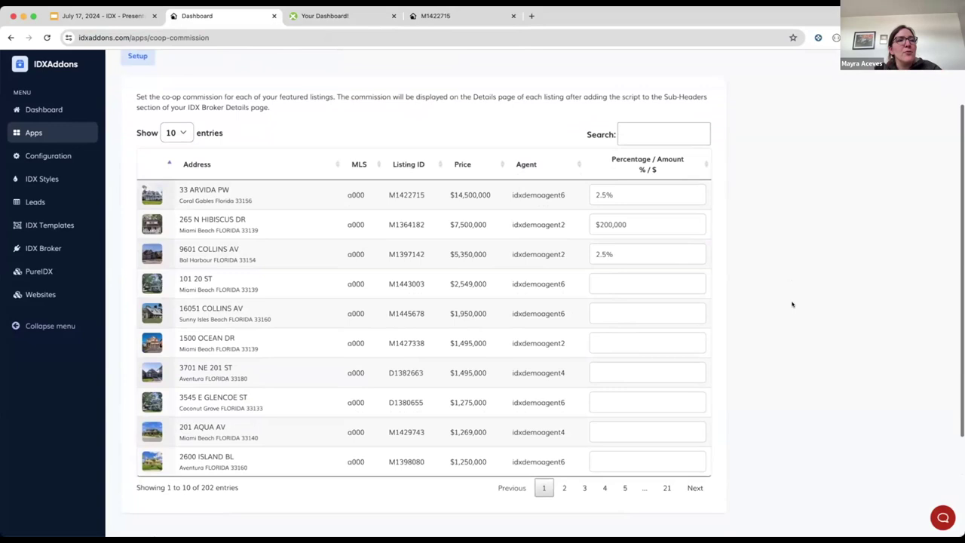
scroll(792, 303, "down", 2)
scroll(761, 302, "up", 1)
scroll(760, 302, "down", 1)
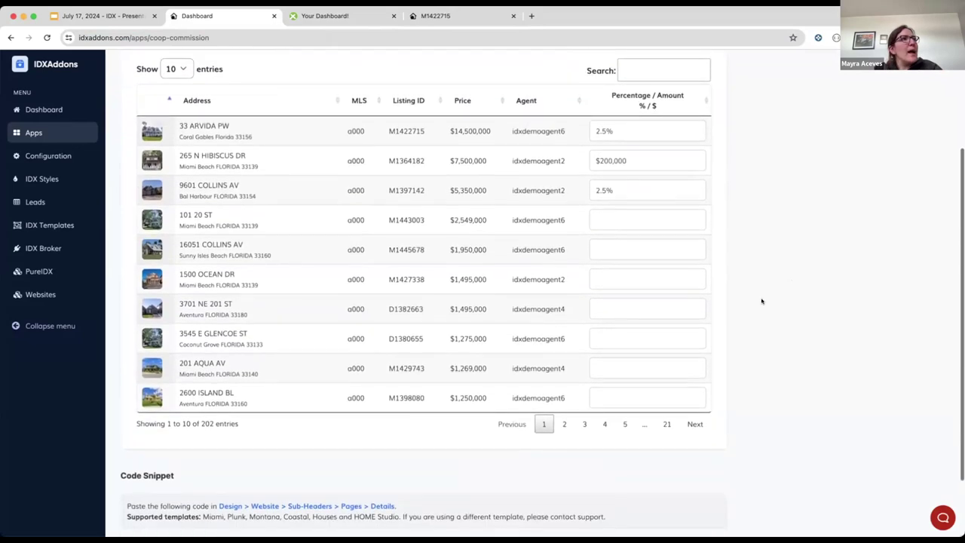
scroll(760, 302, "down", 2)
left_click_drag(661, 471, 293, 471)
left_click_drag(662, 470, 126, 470)
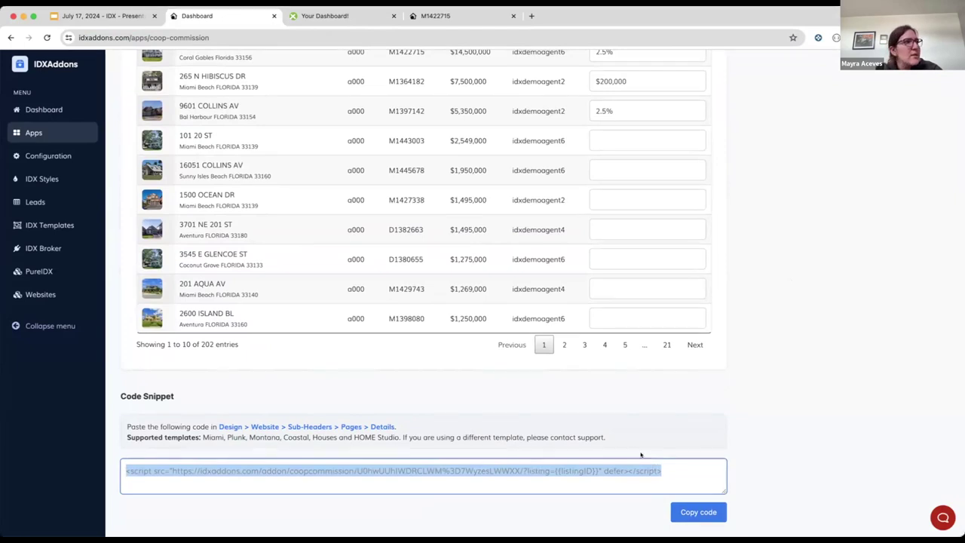
Open the IDX Broker Sub-Headers editor and load the Details page sub-header from Pages
left_click(290, 426)
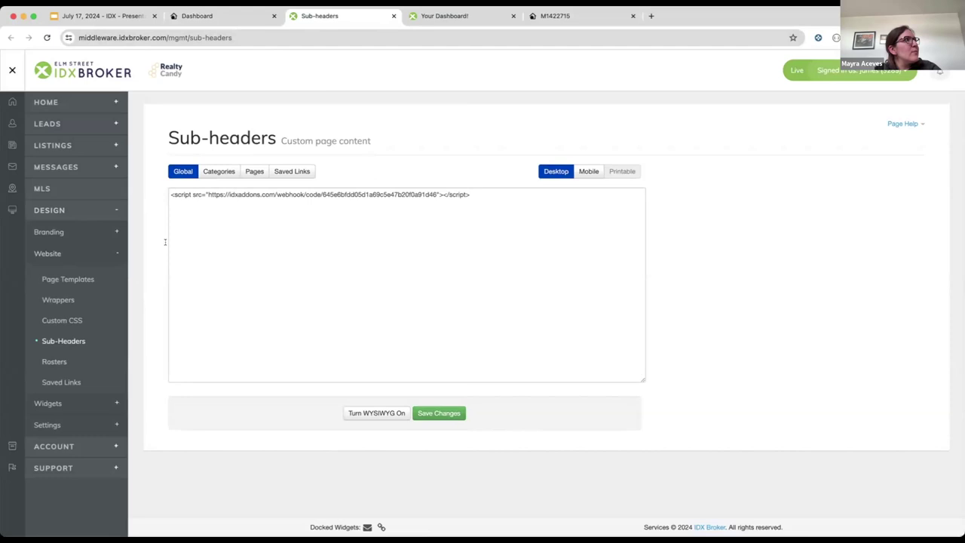
left_click(251, 171)
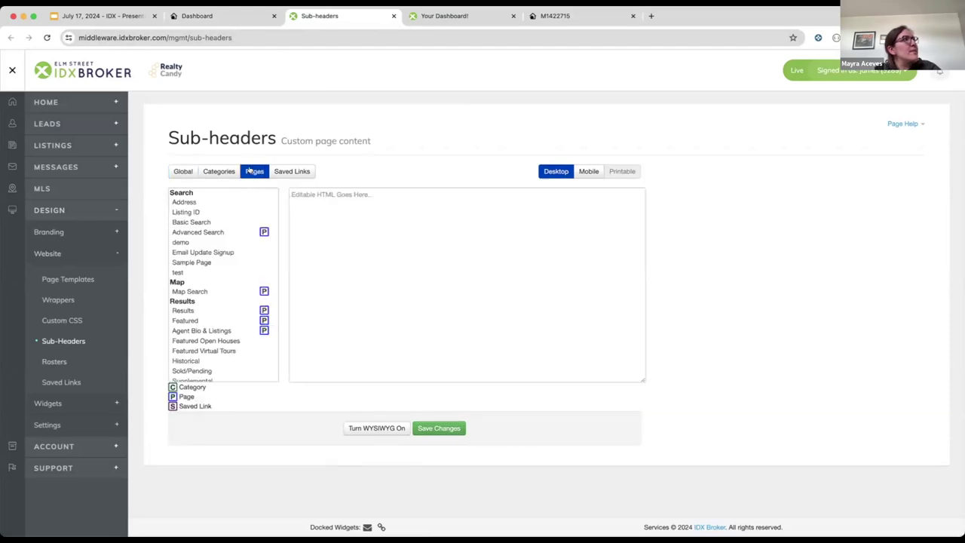
scroll(226, 271, "down", 2)
scroll(226, 272, "down", 1)
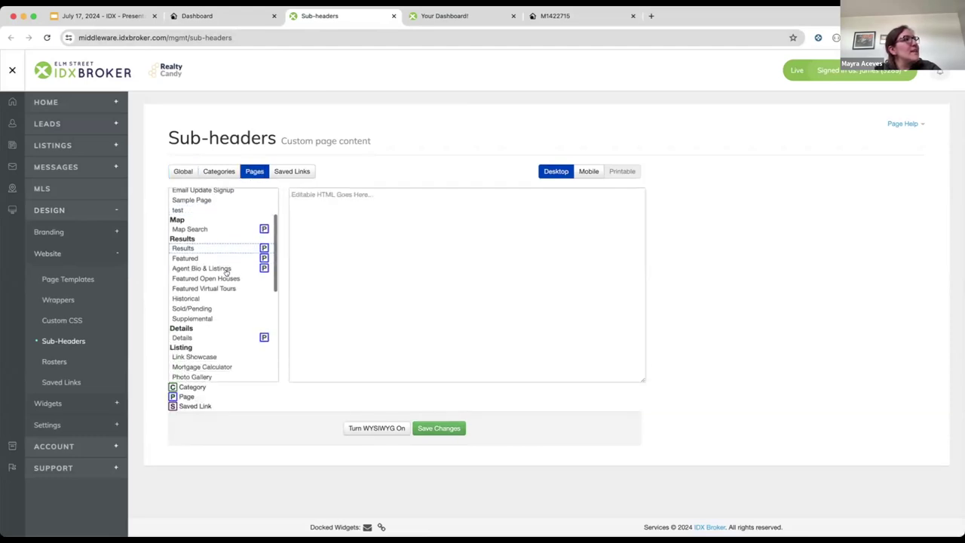
scroll(218, 301, "down", 1)
left_click(184, 324)
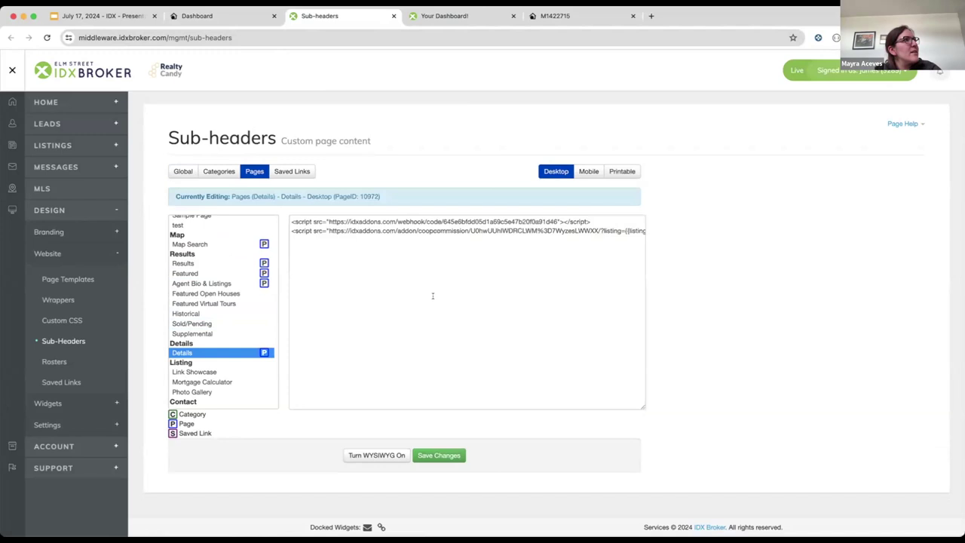
Delete the coopcommission script line, keeping the webhook script, and save the Details sub-header
scroll(641, 230, "right", 3)
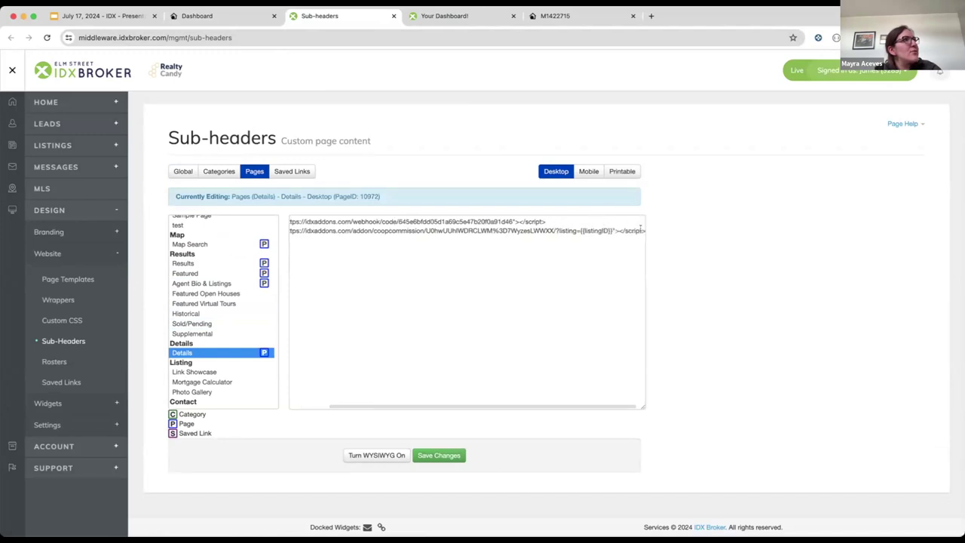
left_click_drag(642, 231, 435, 238)
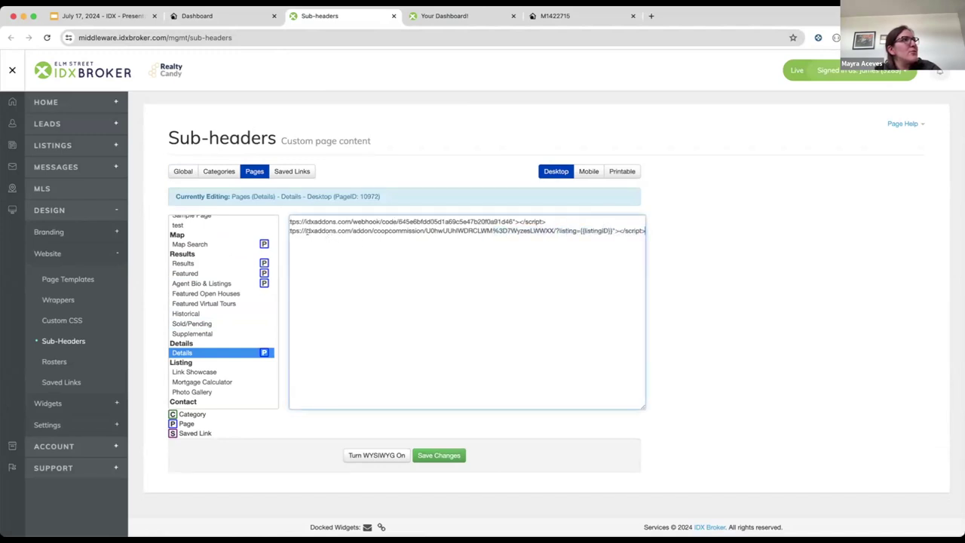
scroll(307, 231, "left", 2)
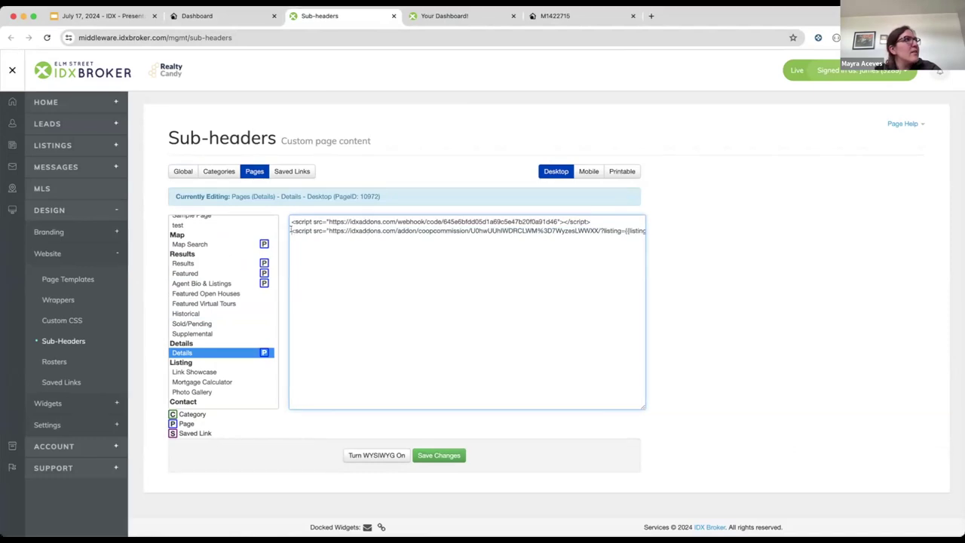
triple_click(291, 231)
key("BackSpace")
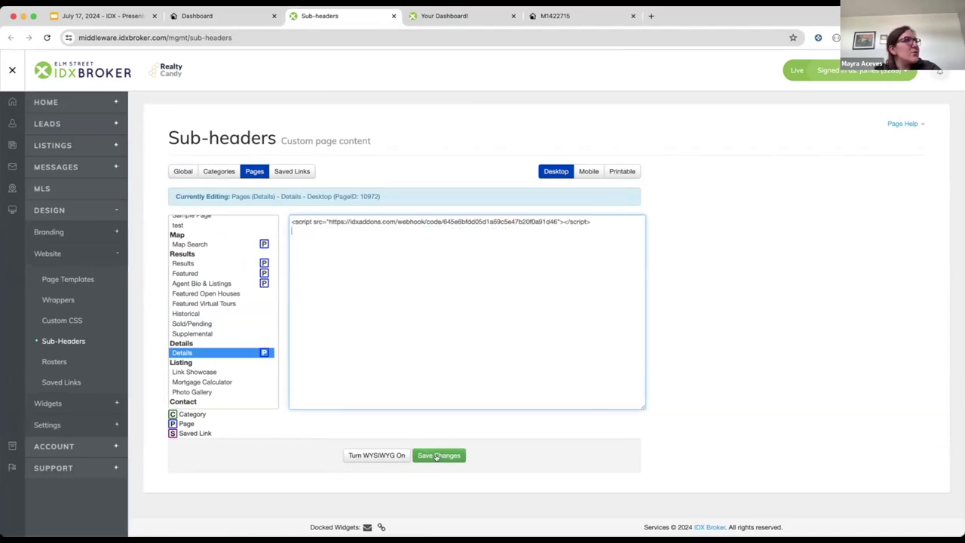
left_click(437, 456)
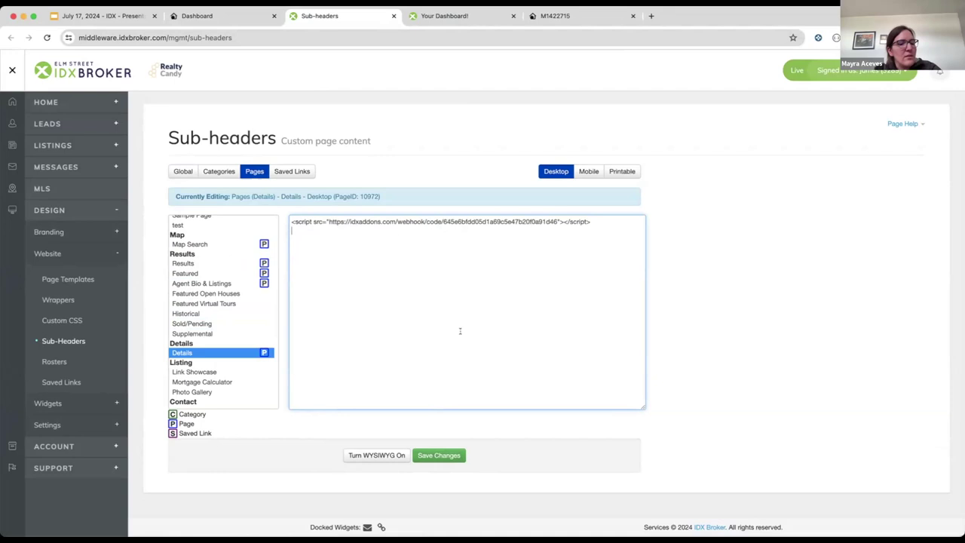
key("ctrl+z")
key("BackSpace")
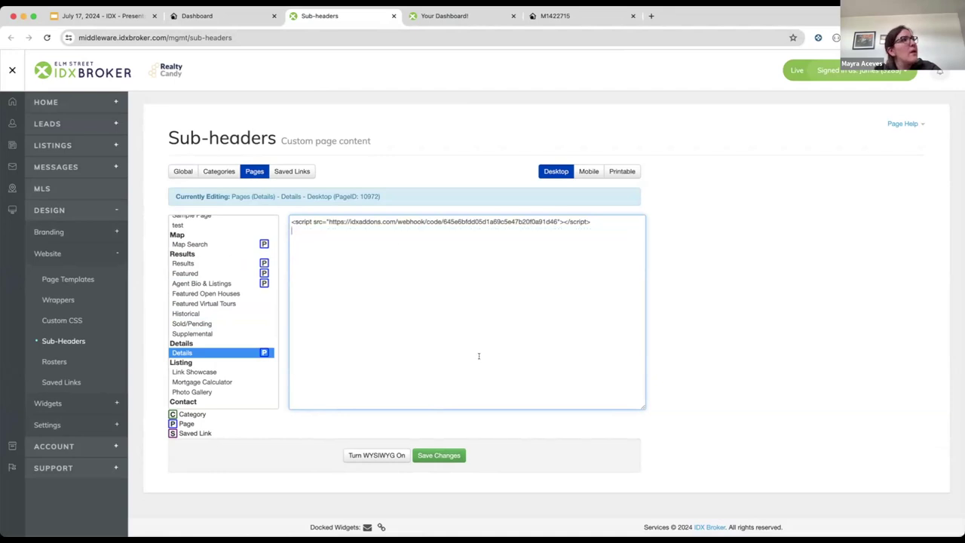
left_click(445, 458)
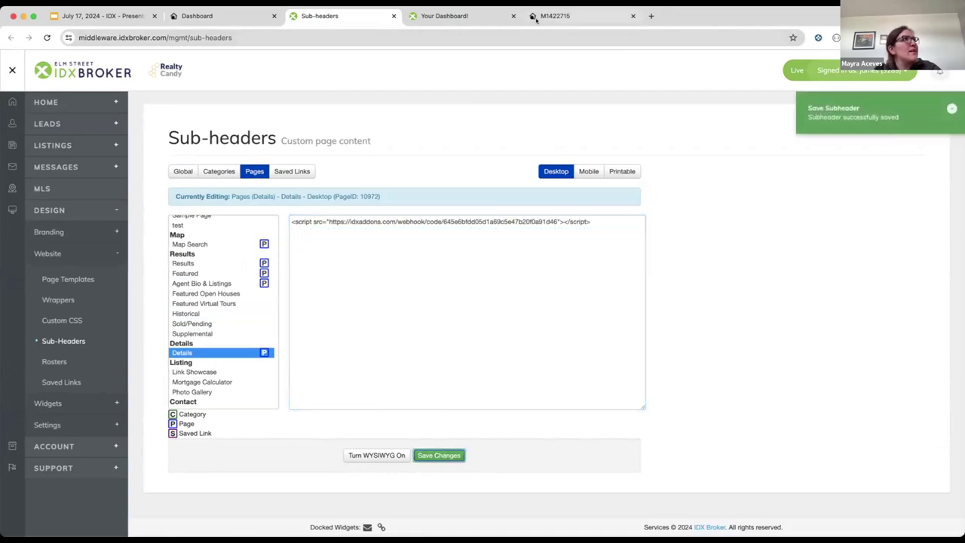
left_click_drag(556, 15, 460, 15)
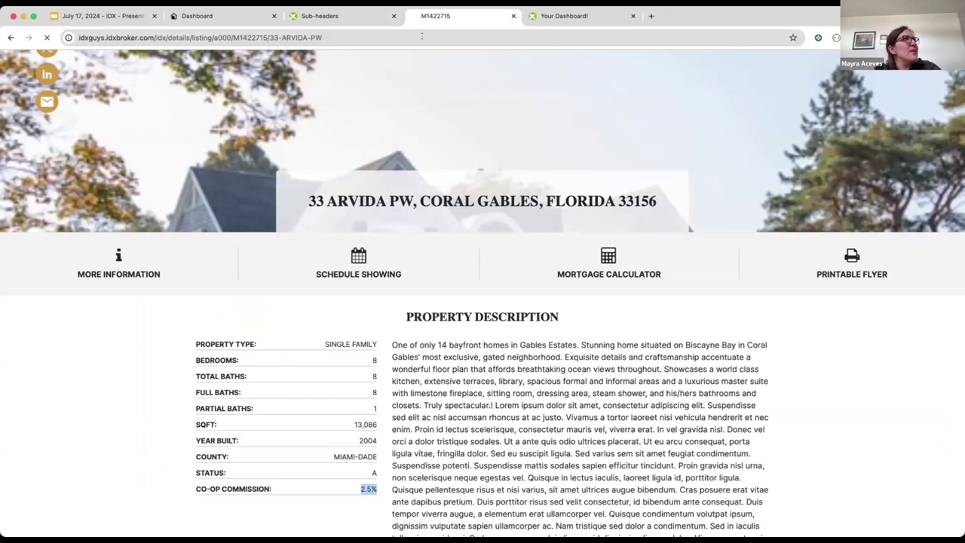
scroll(310, 413, "down", 1)
scroll(287, 453, "down", 1)
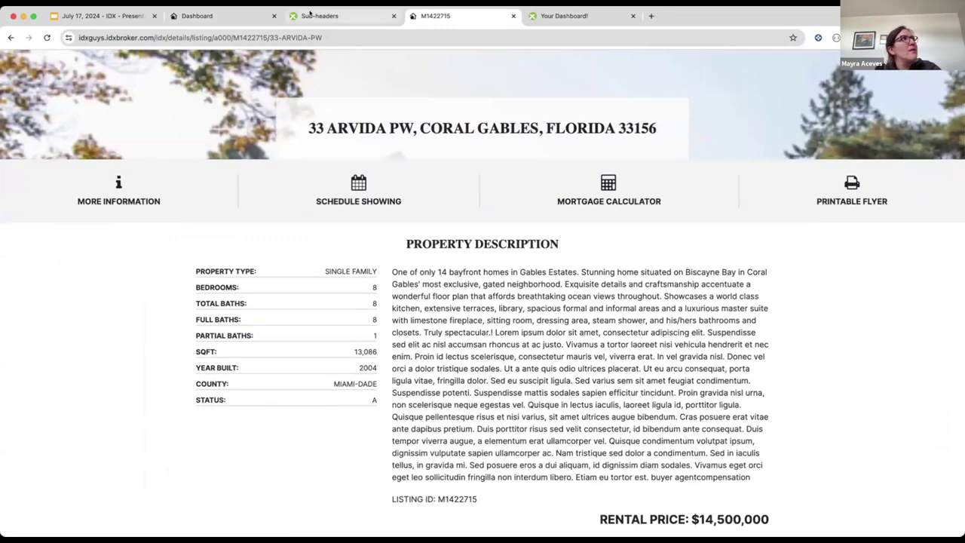
key("ctrl+shift+Tab")
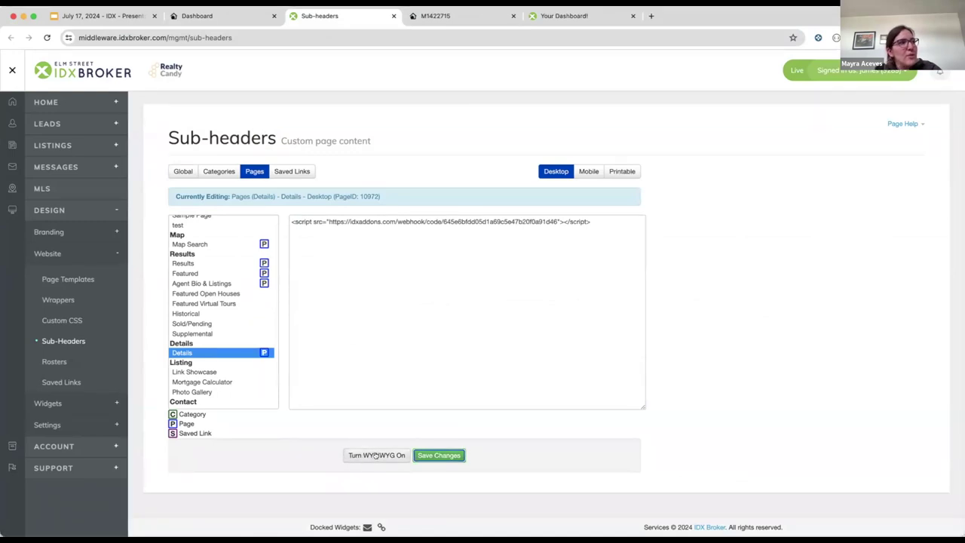
left_click(375, 455)
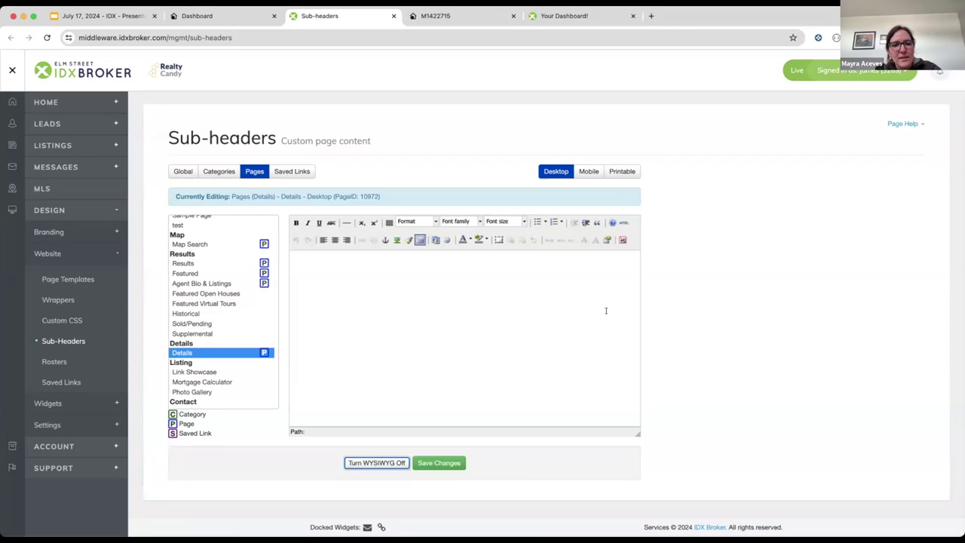
left_click(536, 301)
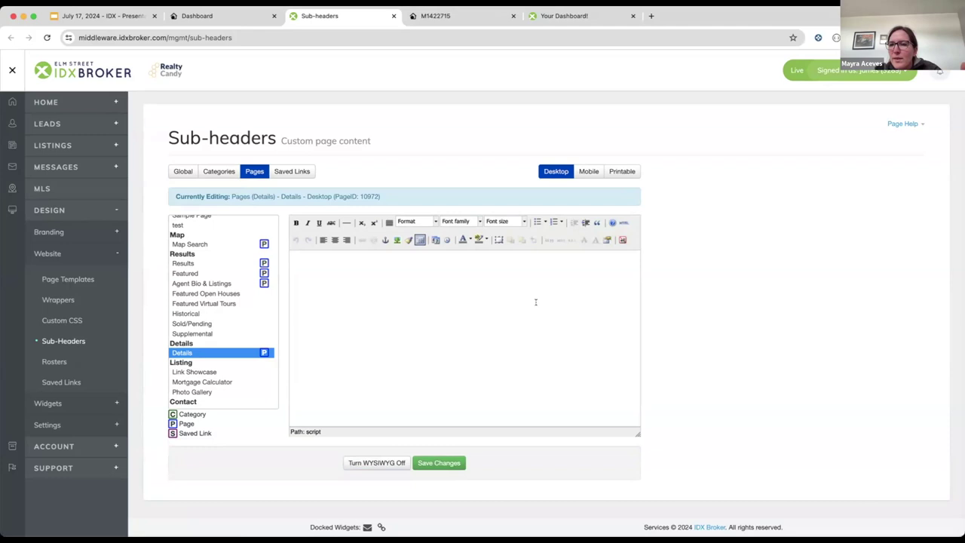
left_click(368, 462)
left_click(601, 214)
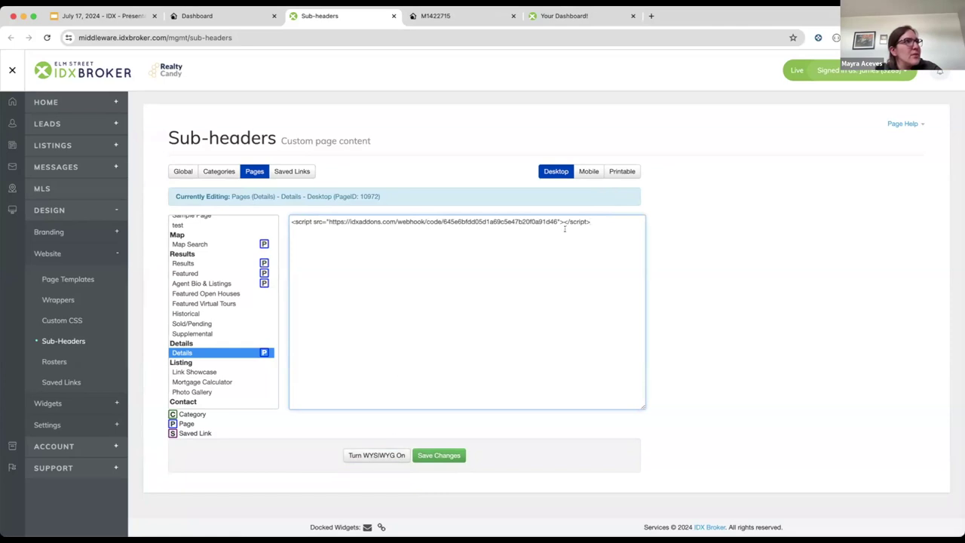
Paste the co-op commission script below the webhook script and save the Details sub-header
key("ctrl+v")
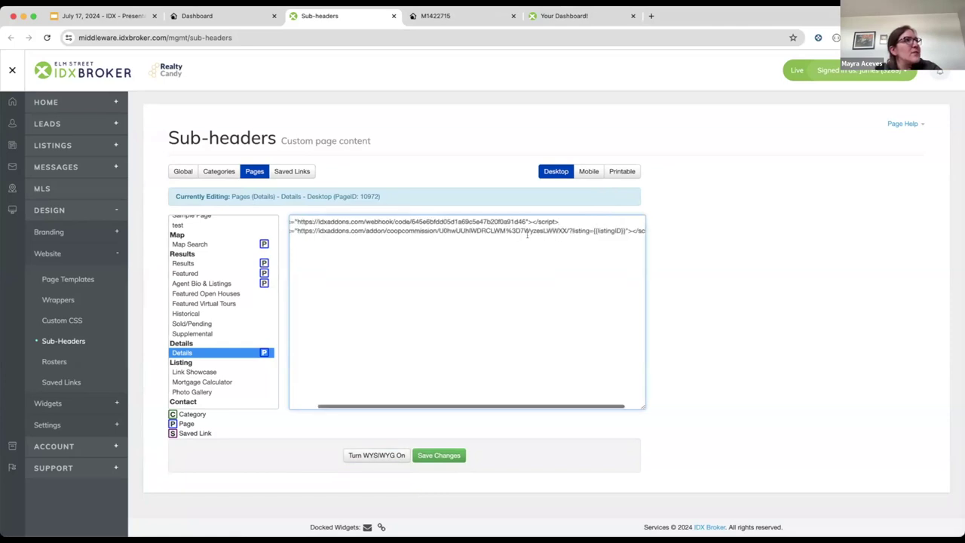
scroll(561, 227, "left", 2)
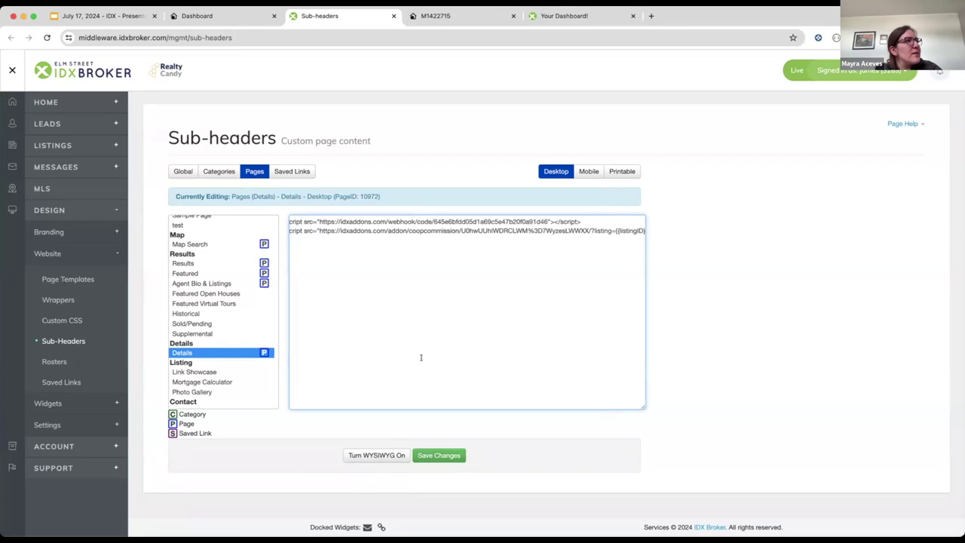
left_click(437, 455)
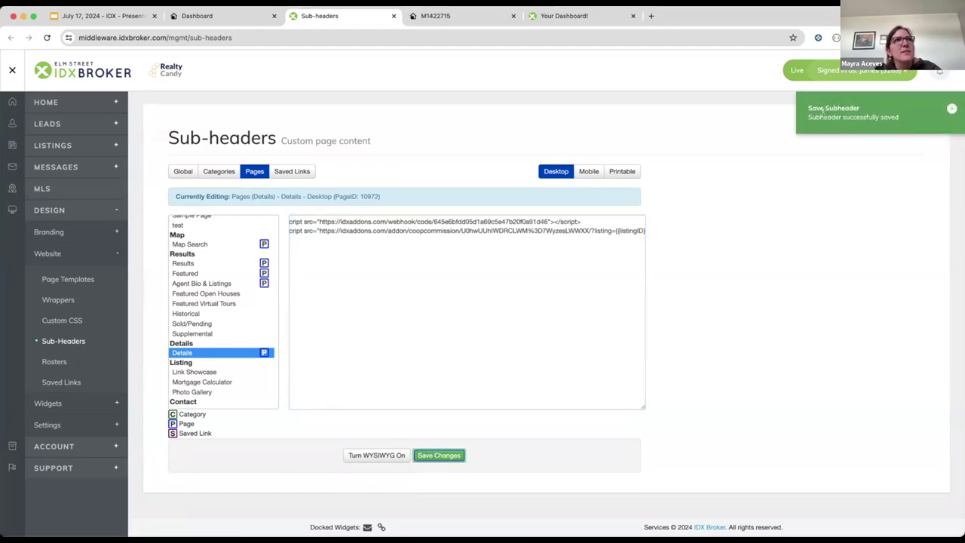
Reload the M1422715 listing page to check it, then return to Sub-headers
left_click(444, 21)
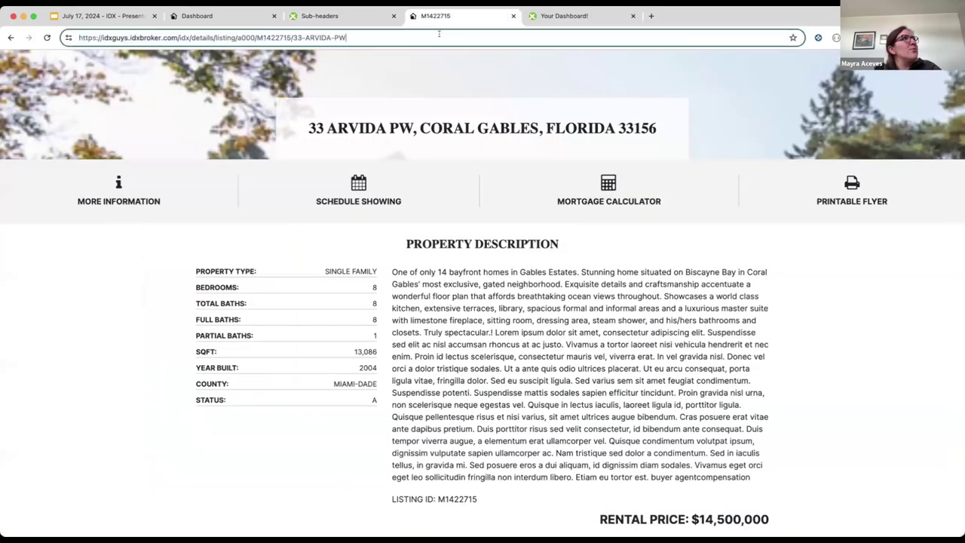
key("super+r")
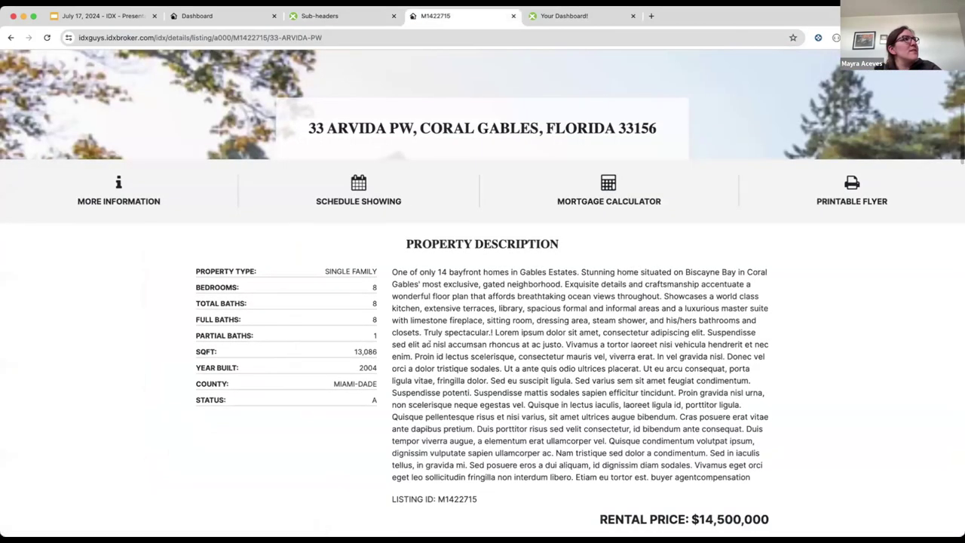
left_click(350, 15)
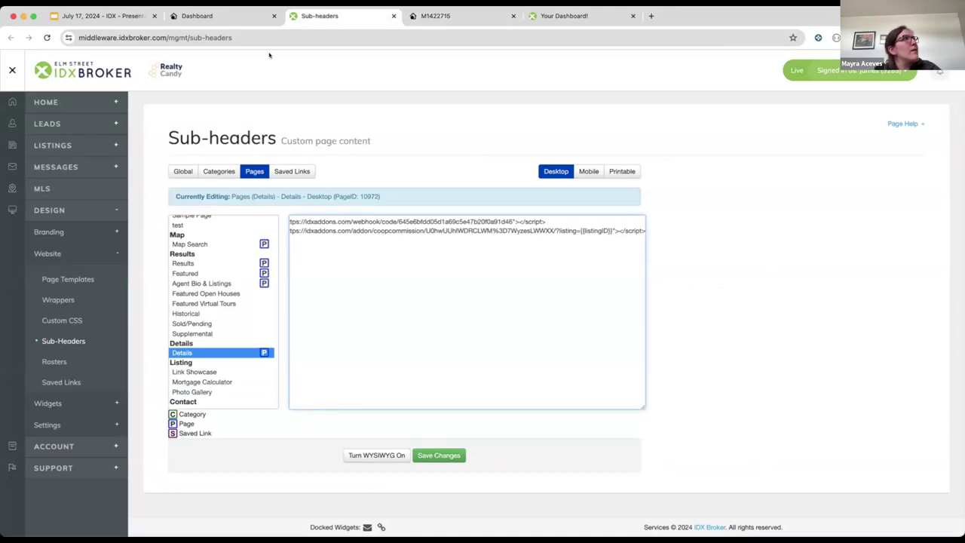
Select the full IDXAddons snippet line, including defer, and return to the sub-header editor
left_click(213, 17)
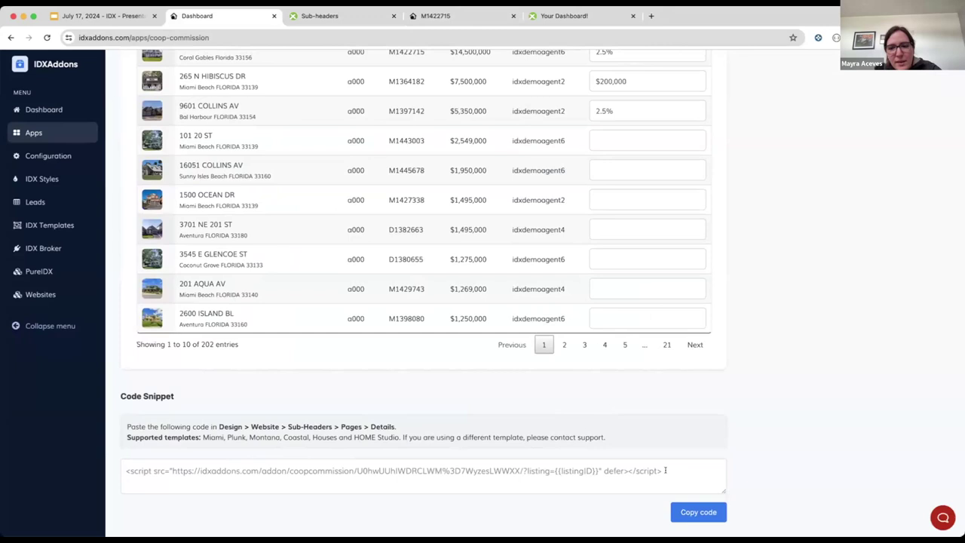
triple_click(628, 471)
left_click(614, 471)
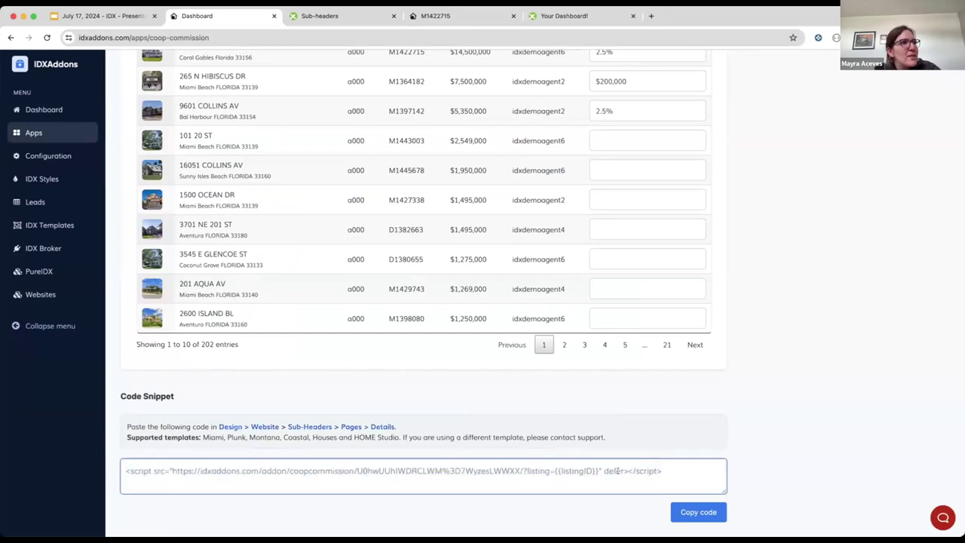
double_click(615, 471)
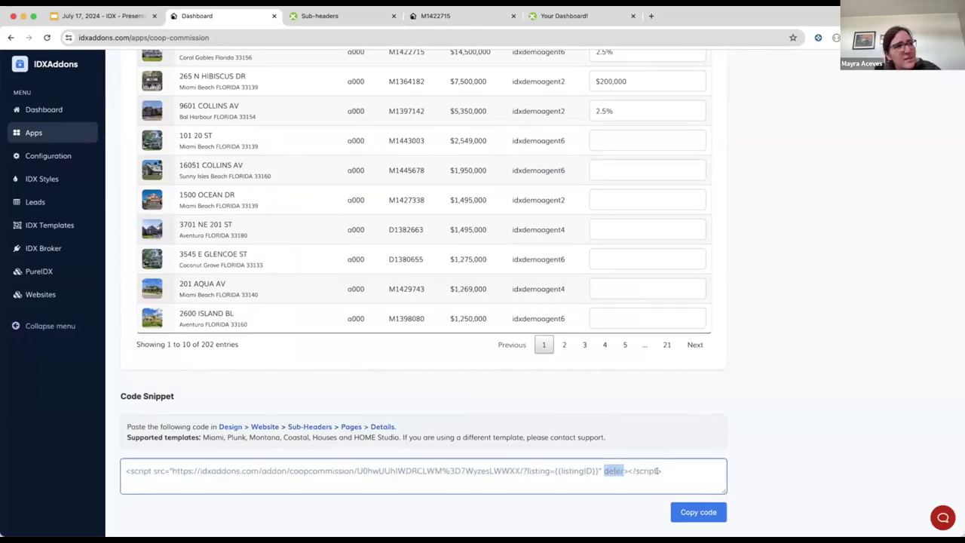
left_click_drag(664, 471, 124, 471)
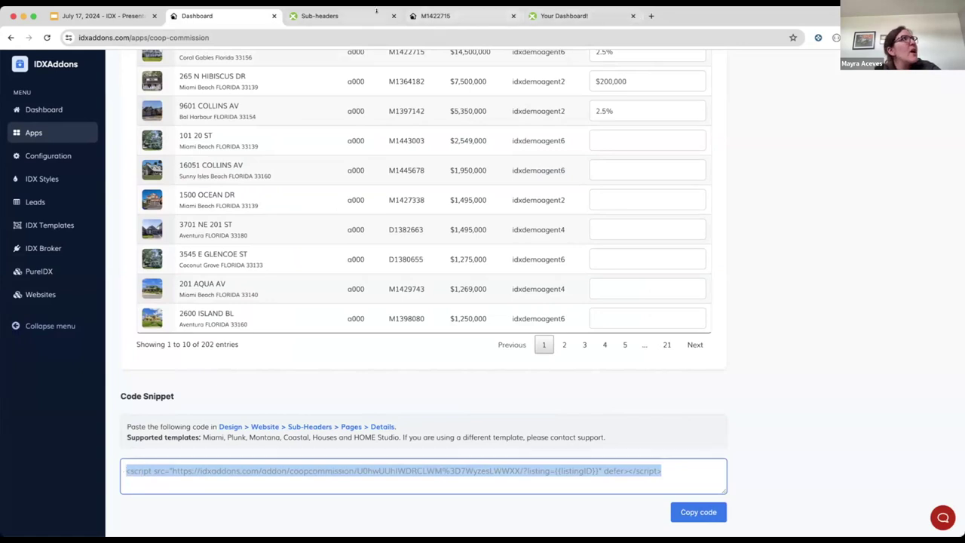
left_click(320, 15)
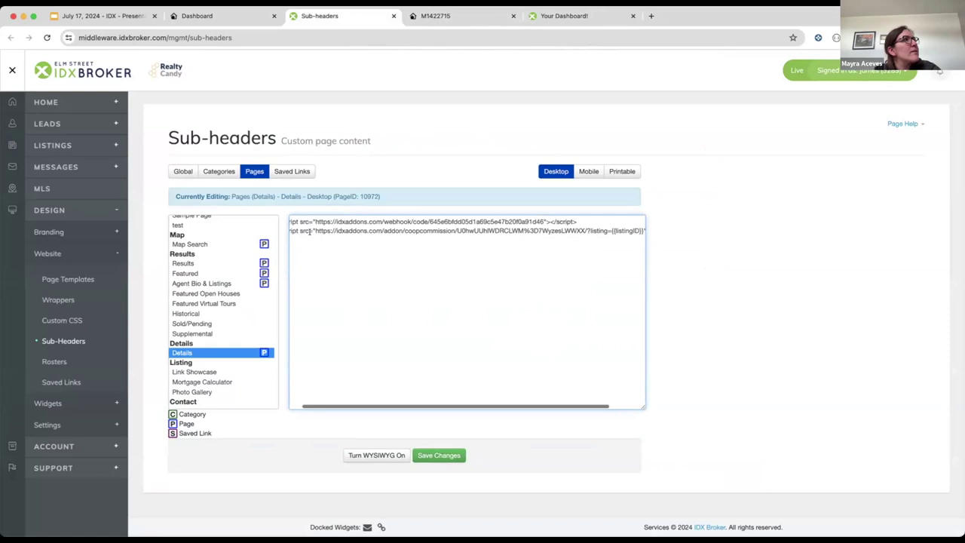
Replace the bad second sub-header line with the pasted co-op commission snippet and save
key("super+BackSpace")
type("<scrip")
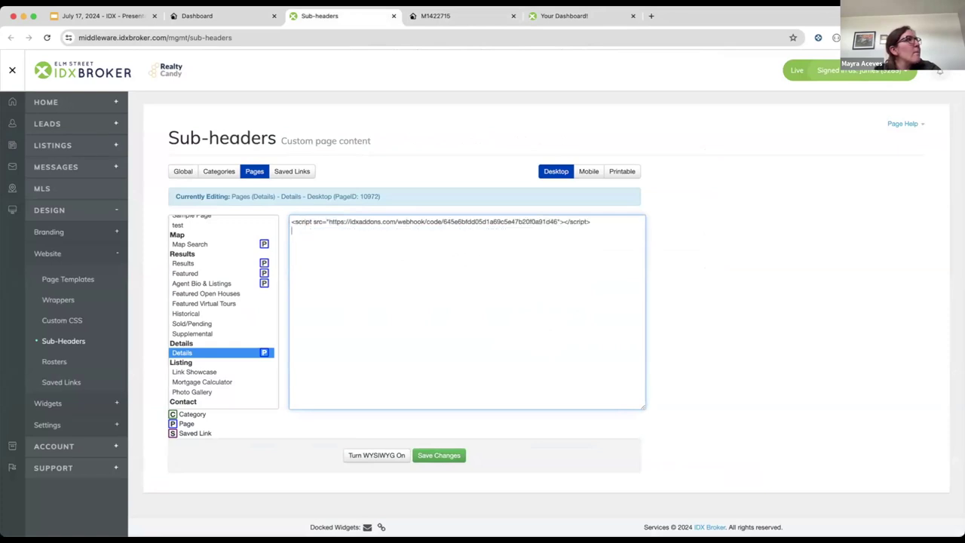
key("super+v")
left_click(439, 456)
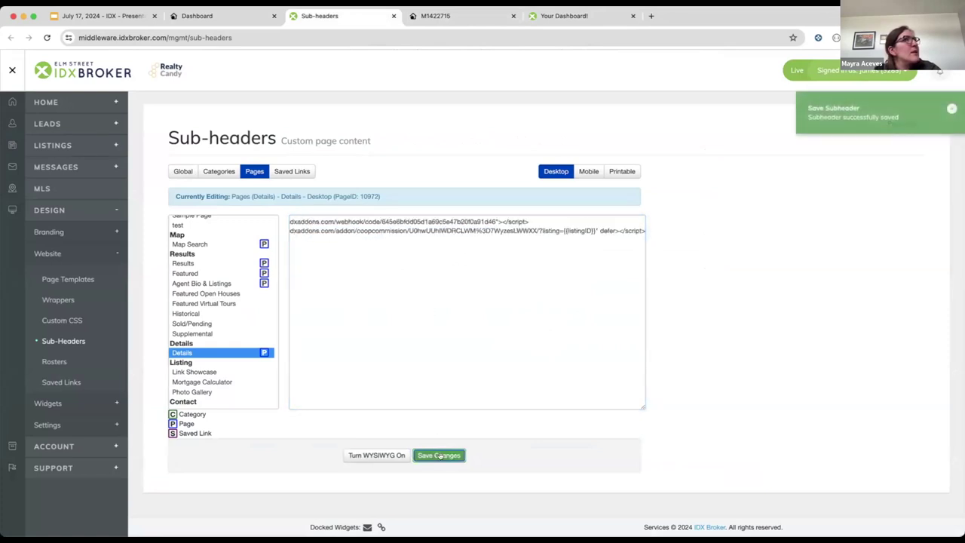
Reload the 33 Arvida PW listing, confirm CO-OP COMMISSION 2.5%, then return to IDXAddons
left_click(435, 16)
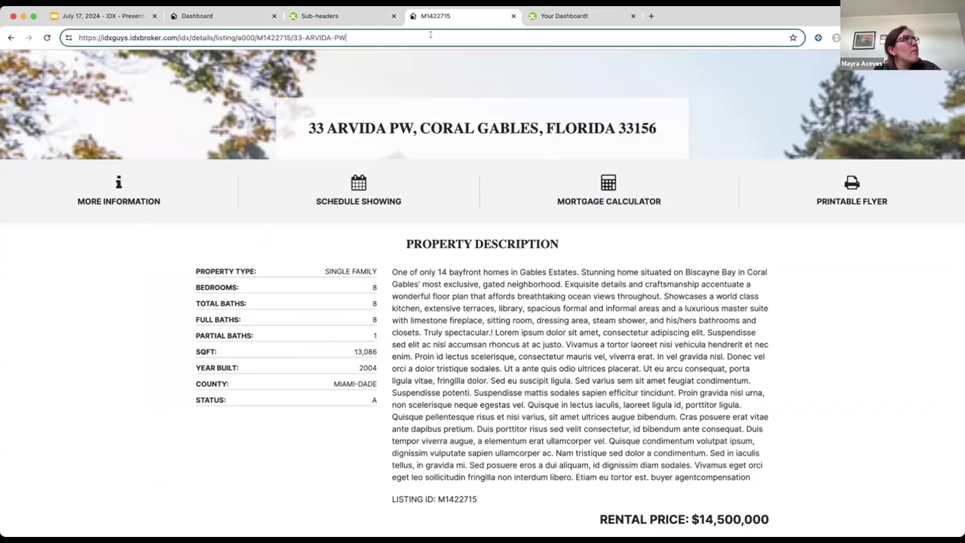
key("Return")
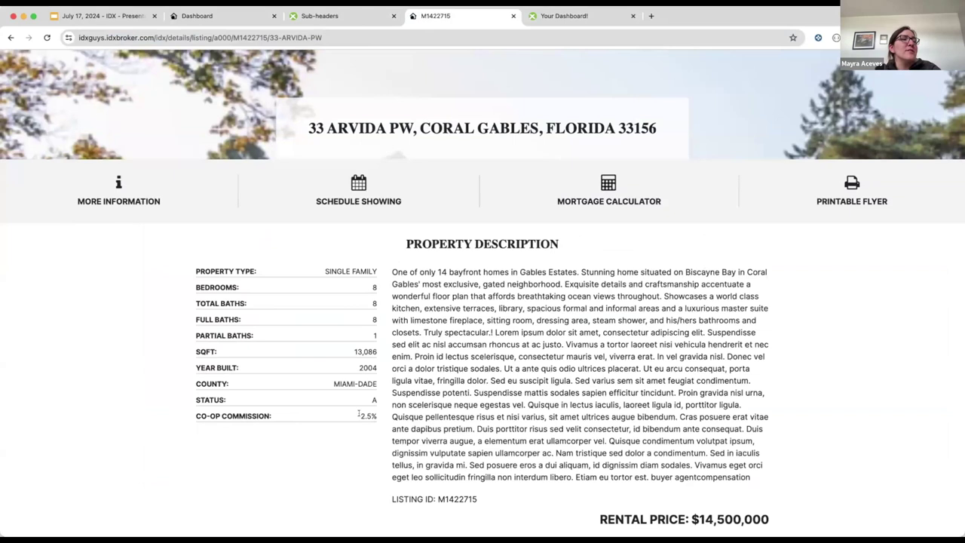
left_click_drag(361, 414, 377, 420)
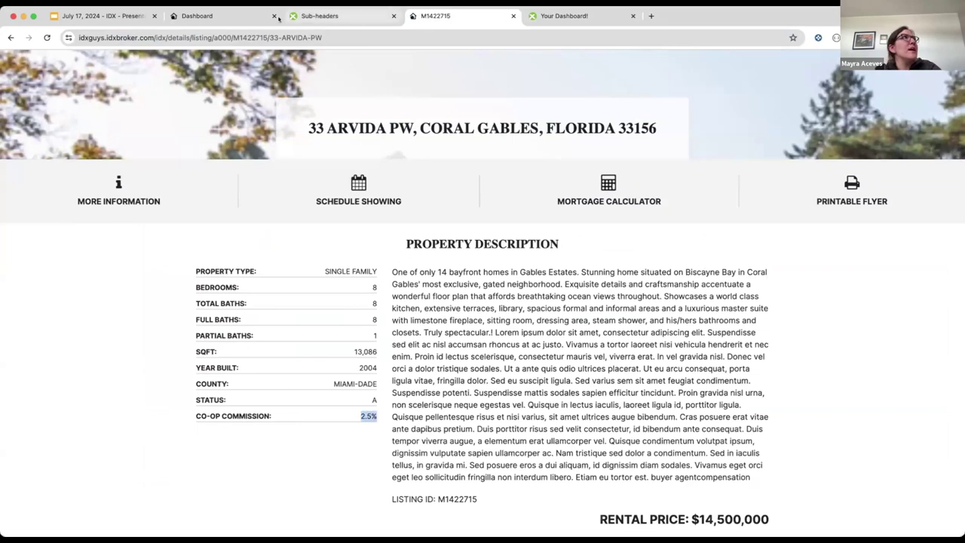
left_click(244, 16)
left_click(396, 392)
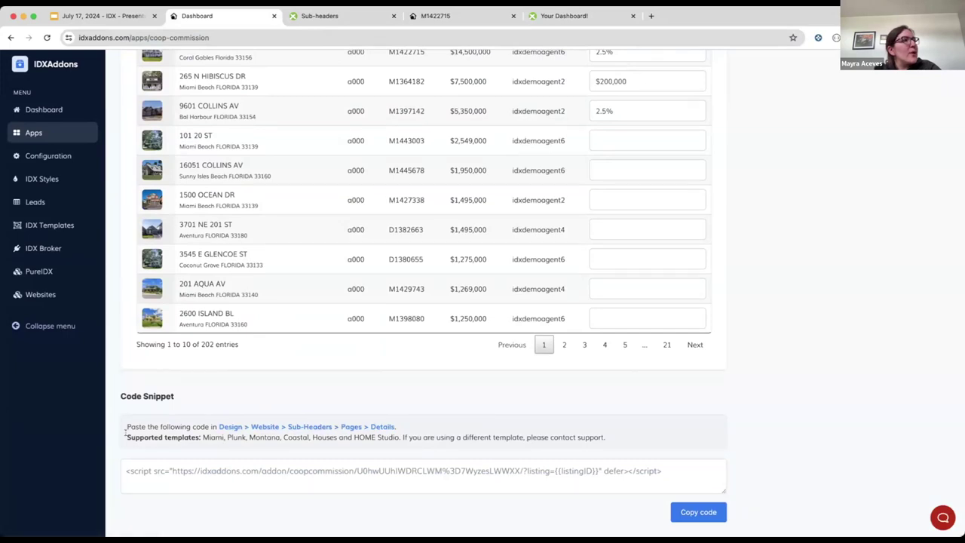
Highlight the snippet's Supported templates note and template names, then return to Sub-headers
left_click_drag(126, 432, 215, 435)
left_click(243, 436)
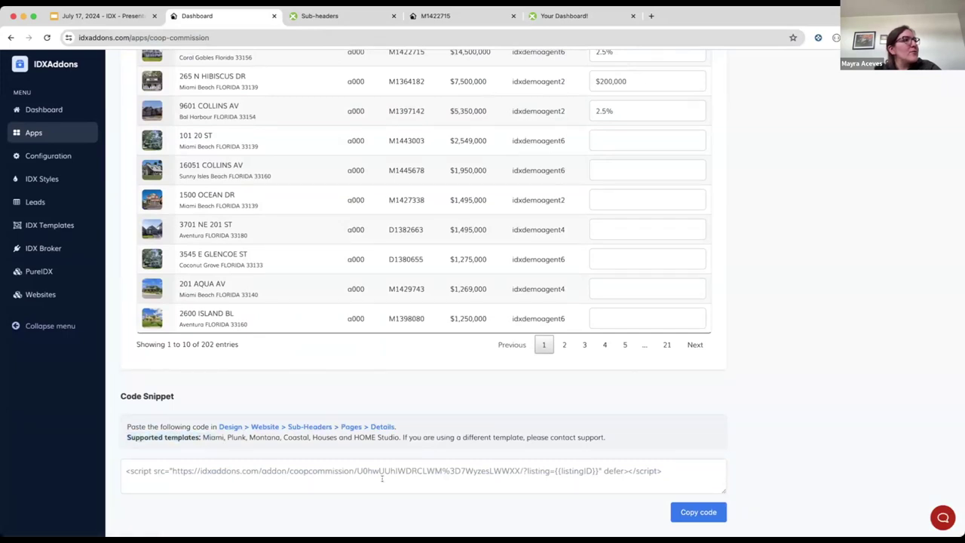
left_click_drag(203, 436, 399, 437)
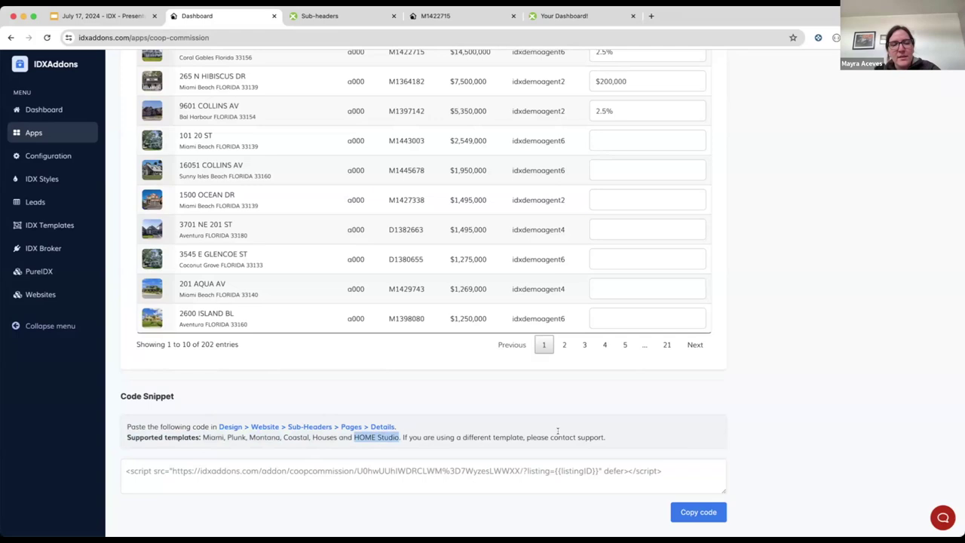
left_click(632, 433)
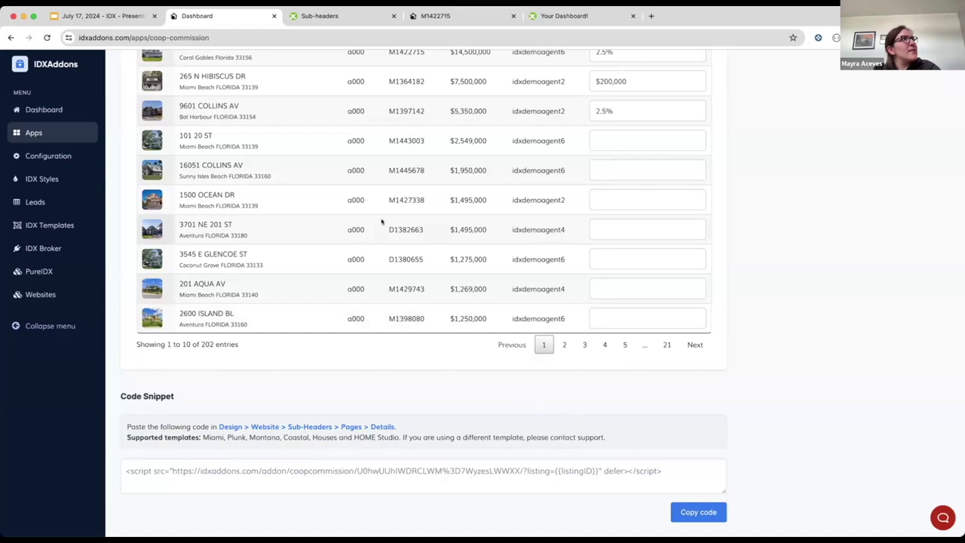
left_click(320, 15)
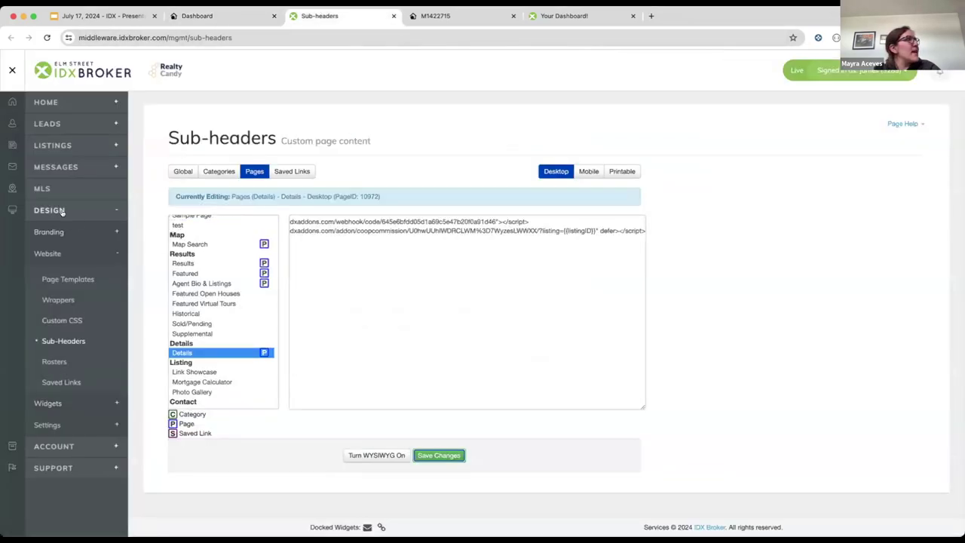
Switch the Details page layout from Montana Details to the Miami Details template
left_click(68, 279)
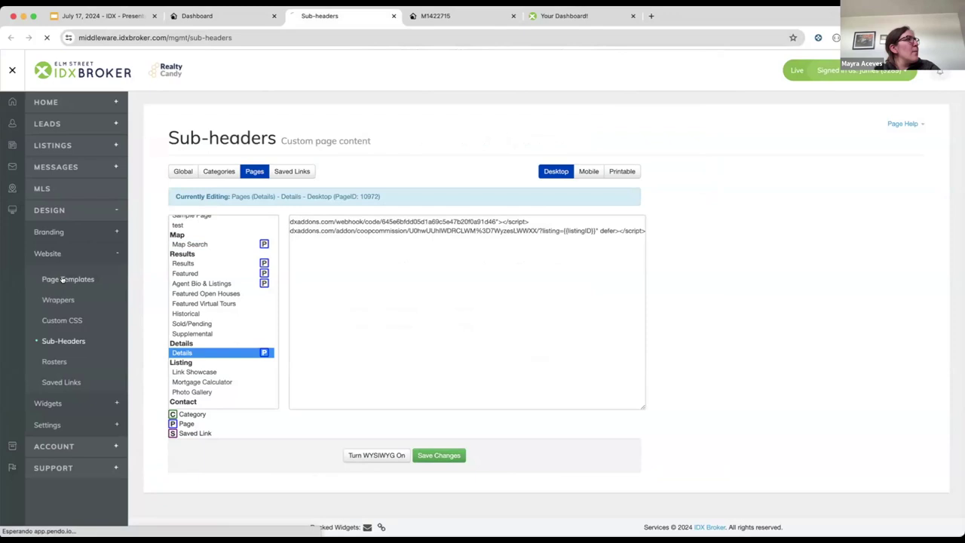
scroll(282, 360, "down", 3)
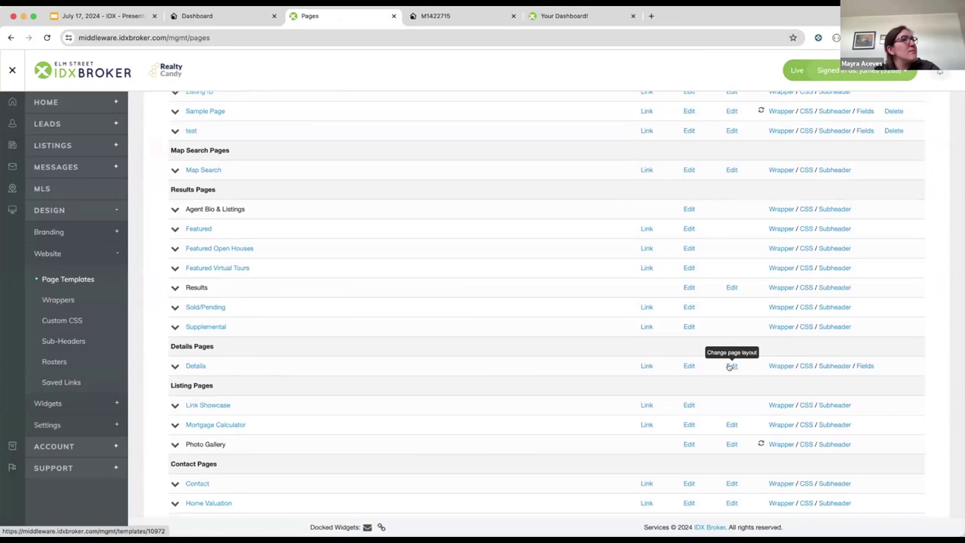
left_click(731, 367)
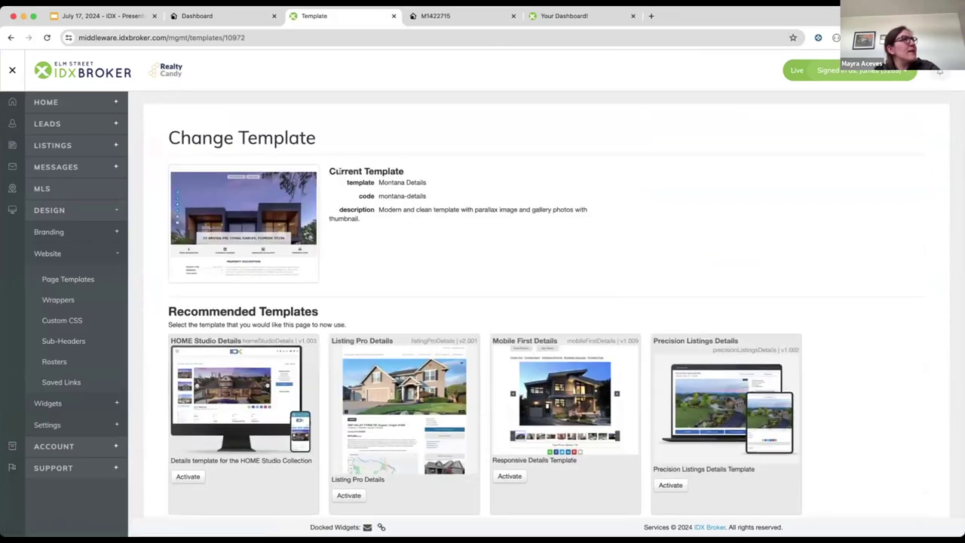
left_click_drag(378, 182, 427, 182)
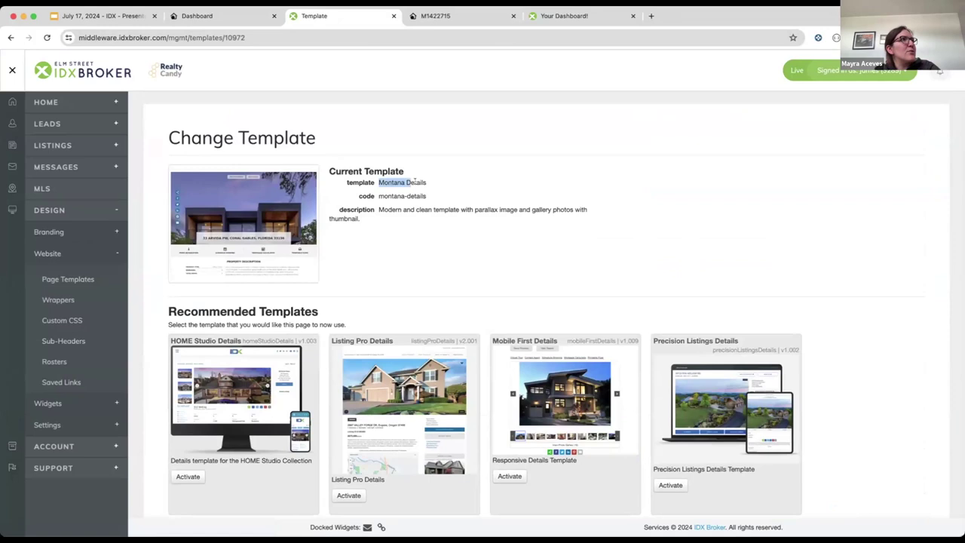
scroll(499, 271, "down", 2)
scroll(500, 271, "down", 1)
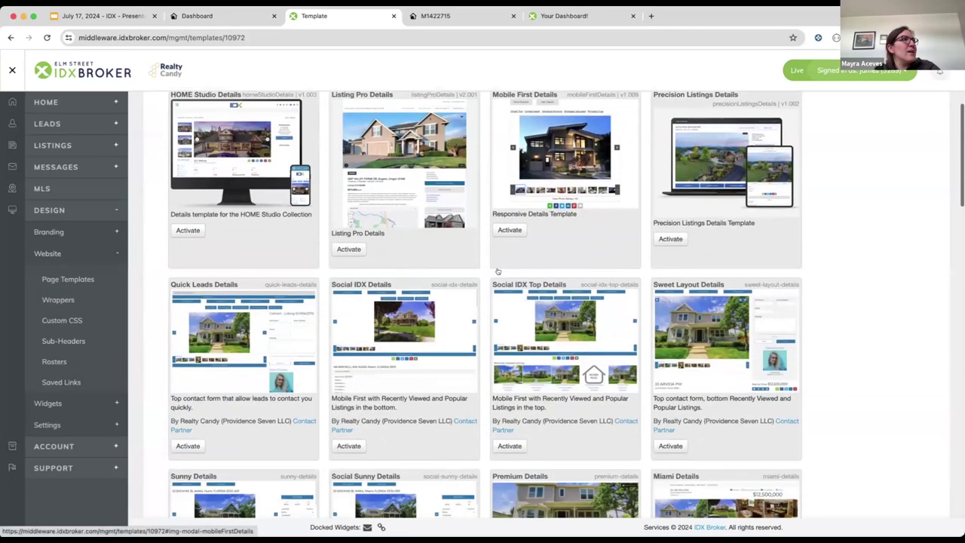
scroll(502, 270, "down", 1)
scroll(505, 272, "down", 2)
scroll(512, 272, "down", 1)
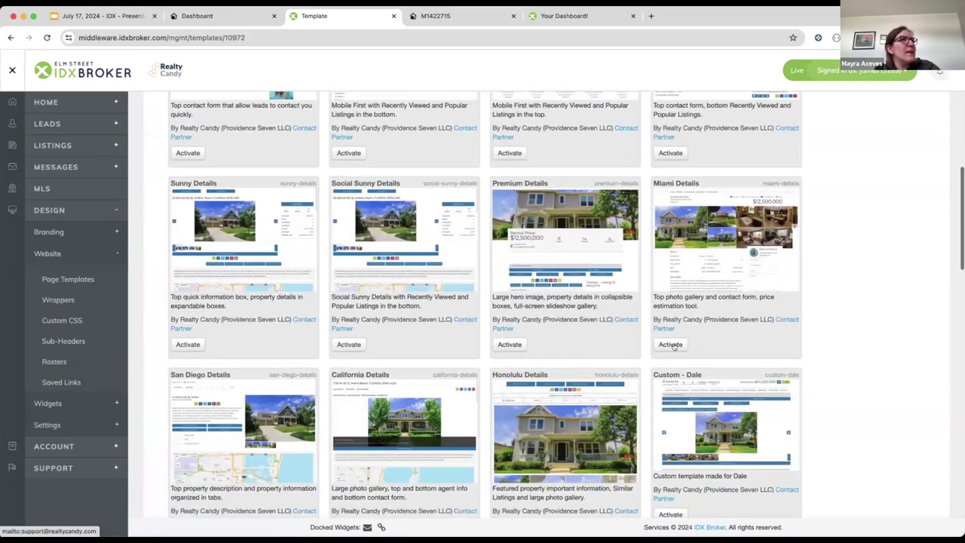
left_click(670, 345)
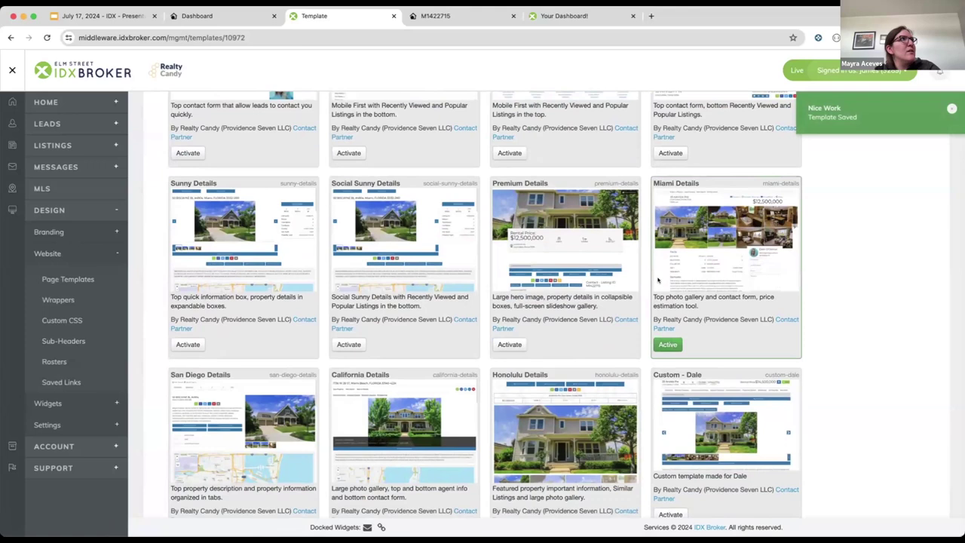
left_click(452, 16)
Reload the M1422715 listing in the Miami layout and check its Facts for CO-OP COMMISSION 2.5%
left_click(444, 37)
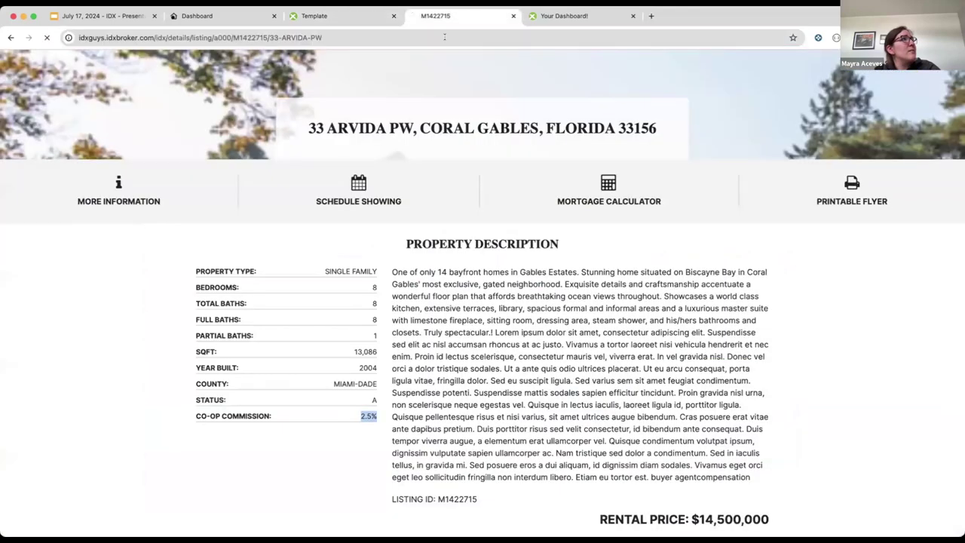
key("Return")
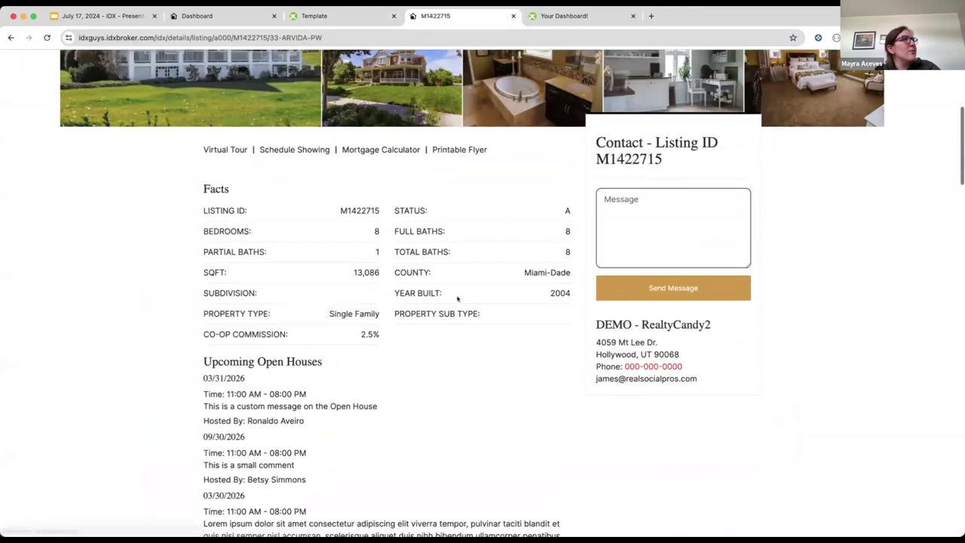
left_click_drag(203, 380, 406, 384)
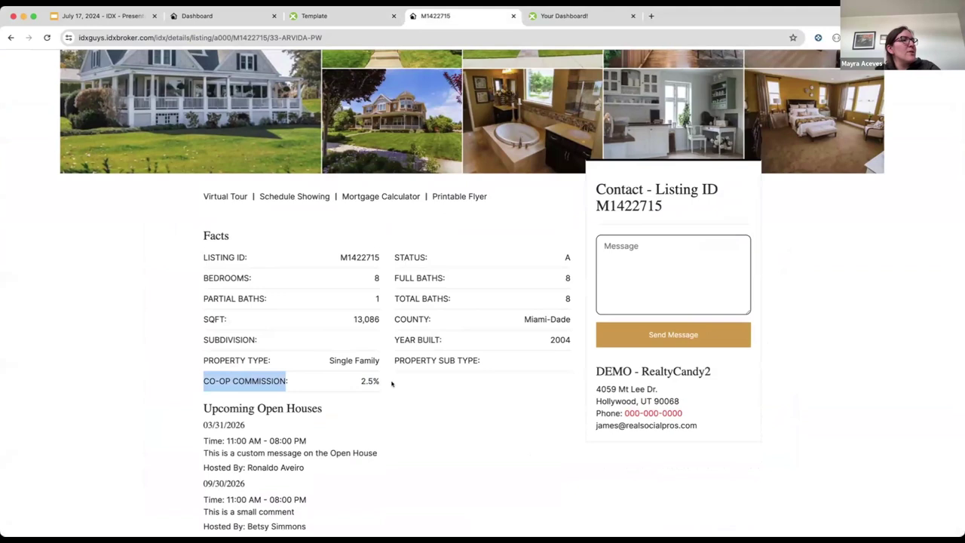
scroll(406, 384, "up", 3)
scroll(406, 384, "up", 2)
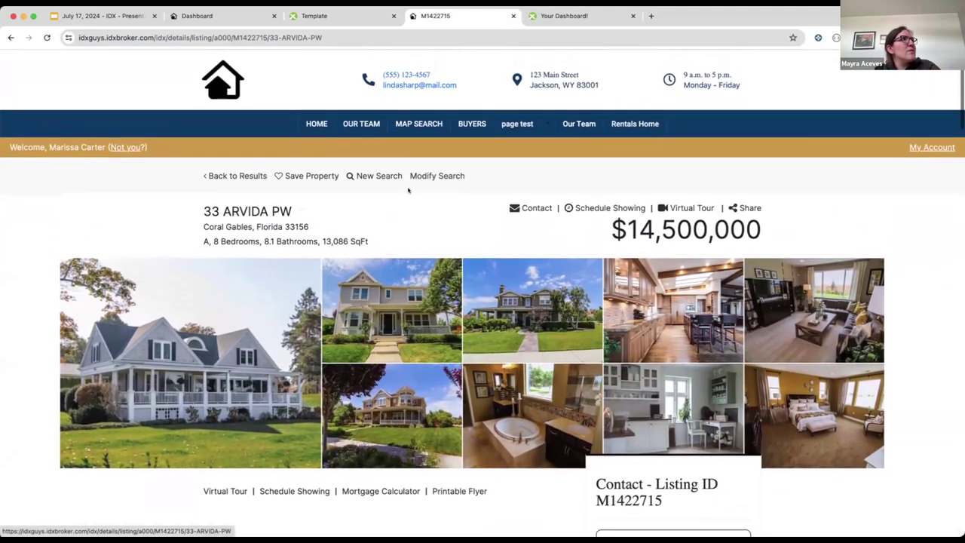
scroll(424, 420, "down", 3)
scroll(425, 420, "down", 3)
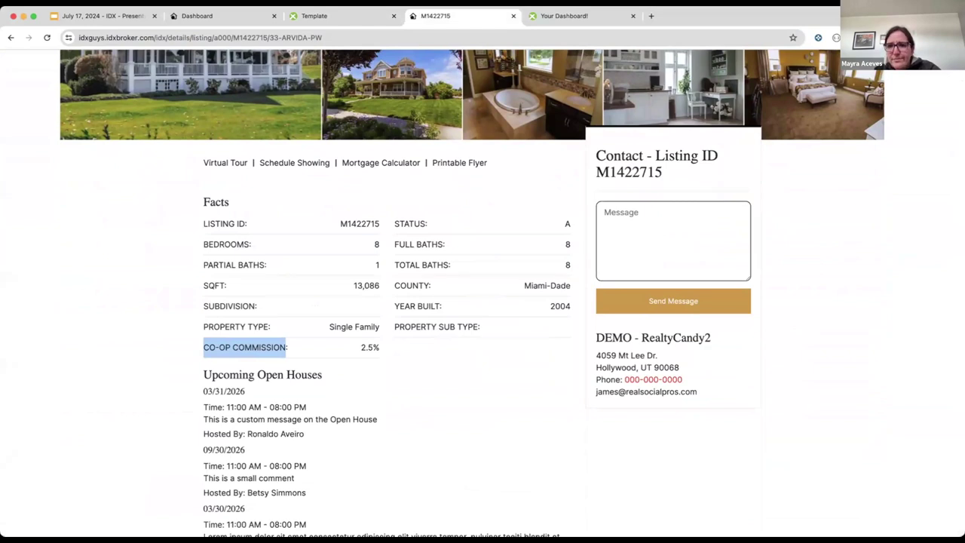
scroll(312, 94, "up", 6)
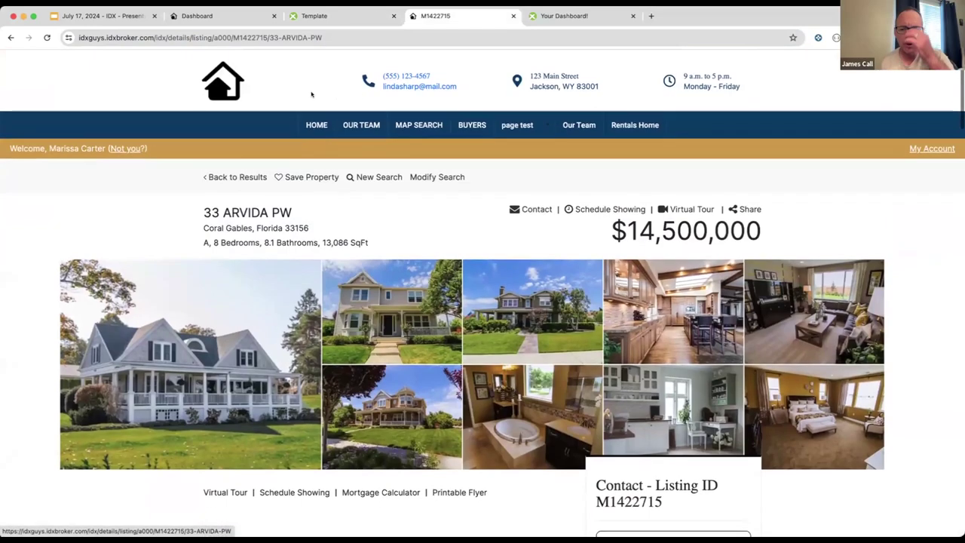
scroll(448, 189, "down", 2)
scroll(490, 317, "down", 3)
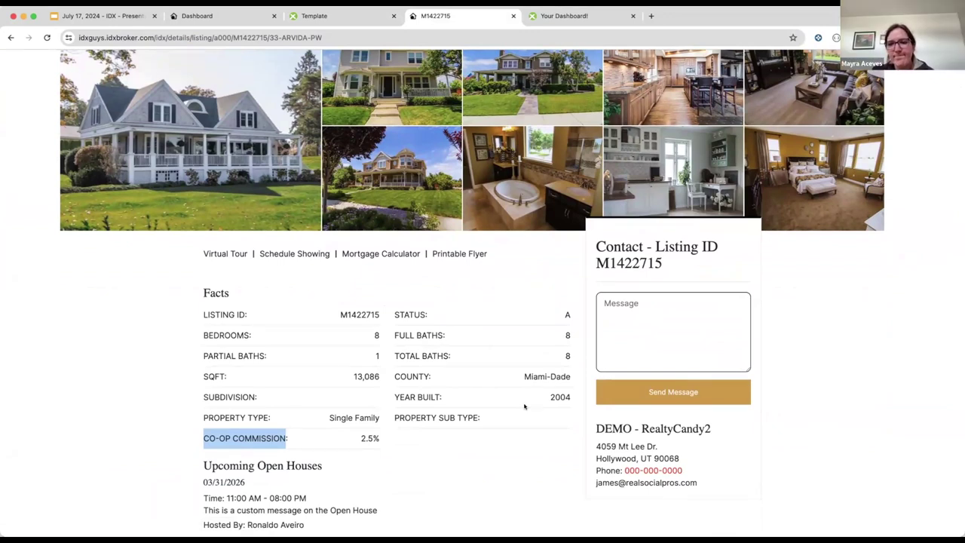
scroll(382, 175, "up", 3)
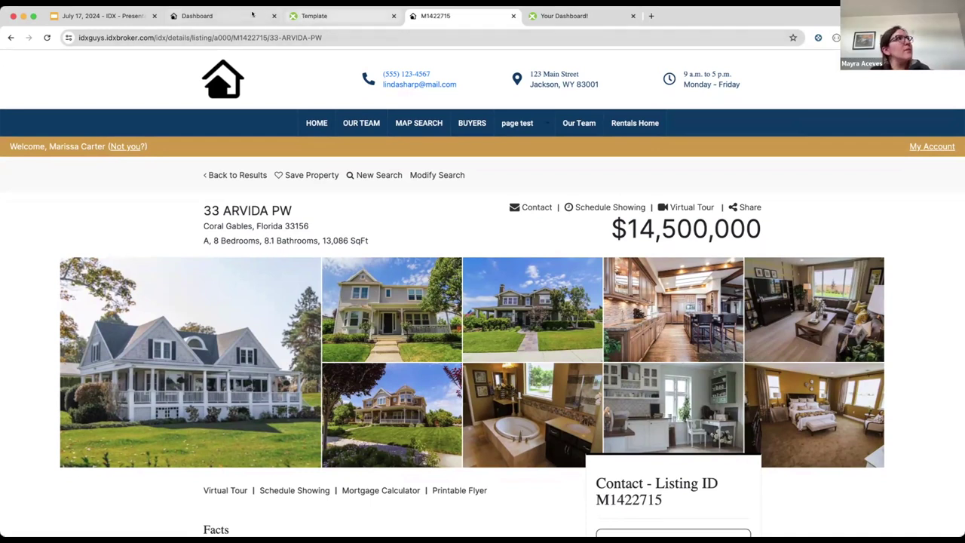
Return to the IDXAddons co-op commission page and highlight listingID in the code snippet
key("ctrl+shift+Tab")
key("ctrl+shift+Tab")
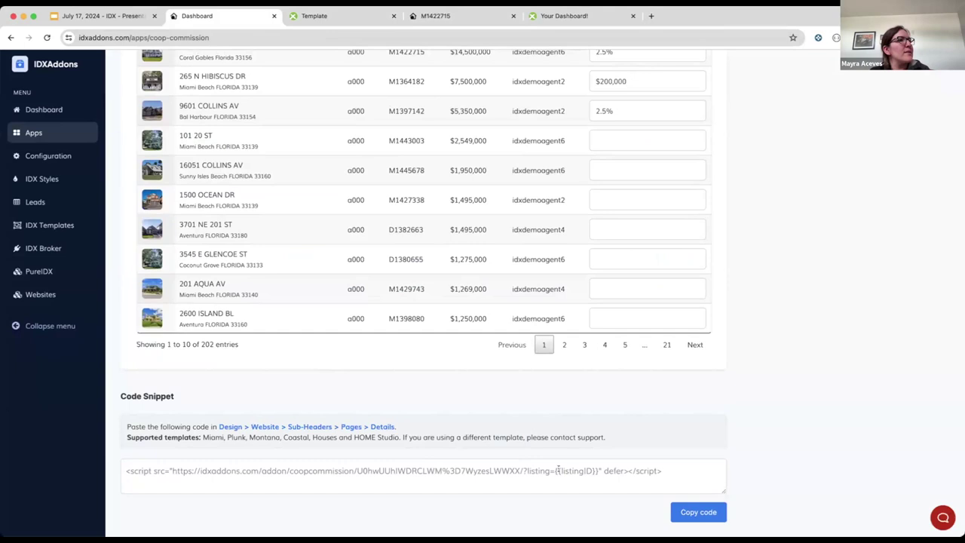
left_click_drag(559, 471, 593, 470)
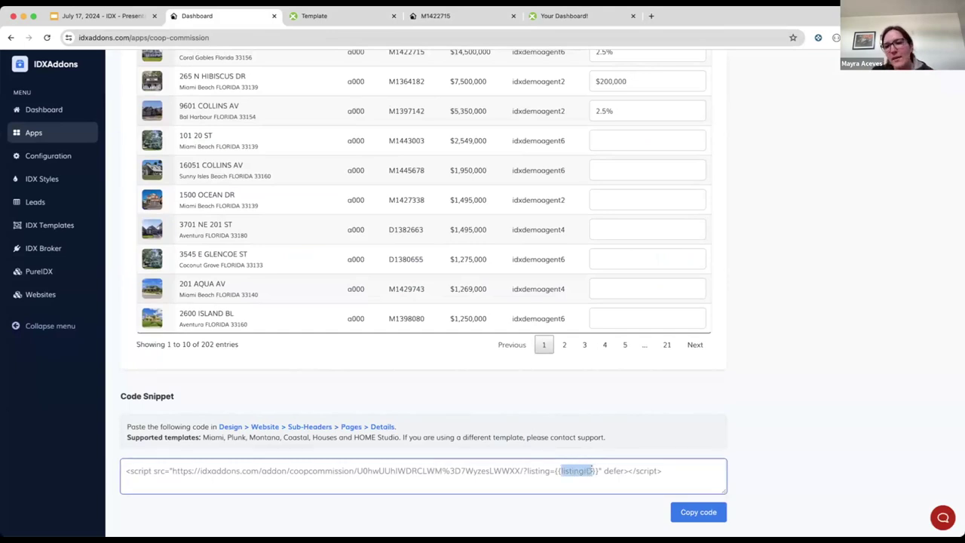